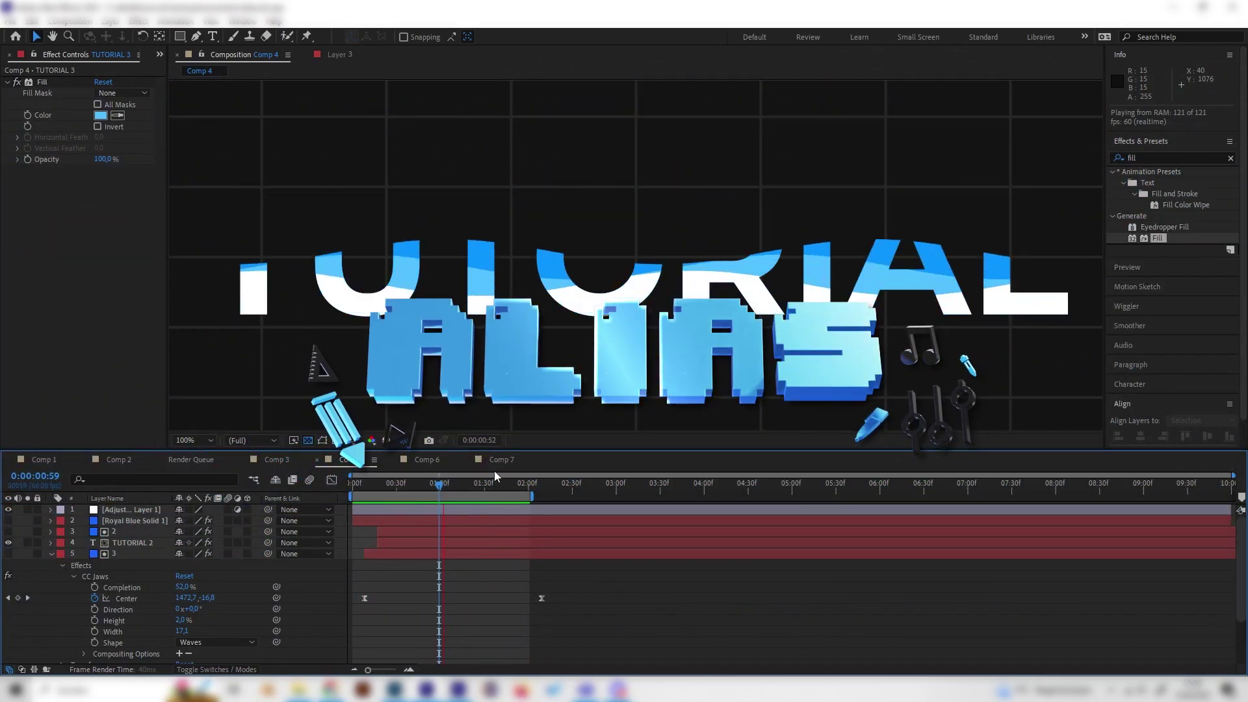
Step: In Comp 7, add a new text layer reading EXAMPLE
click(502, 460)
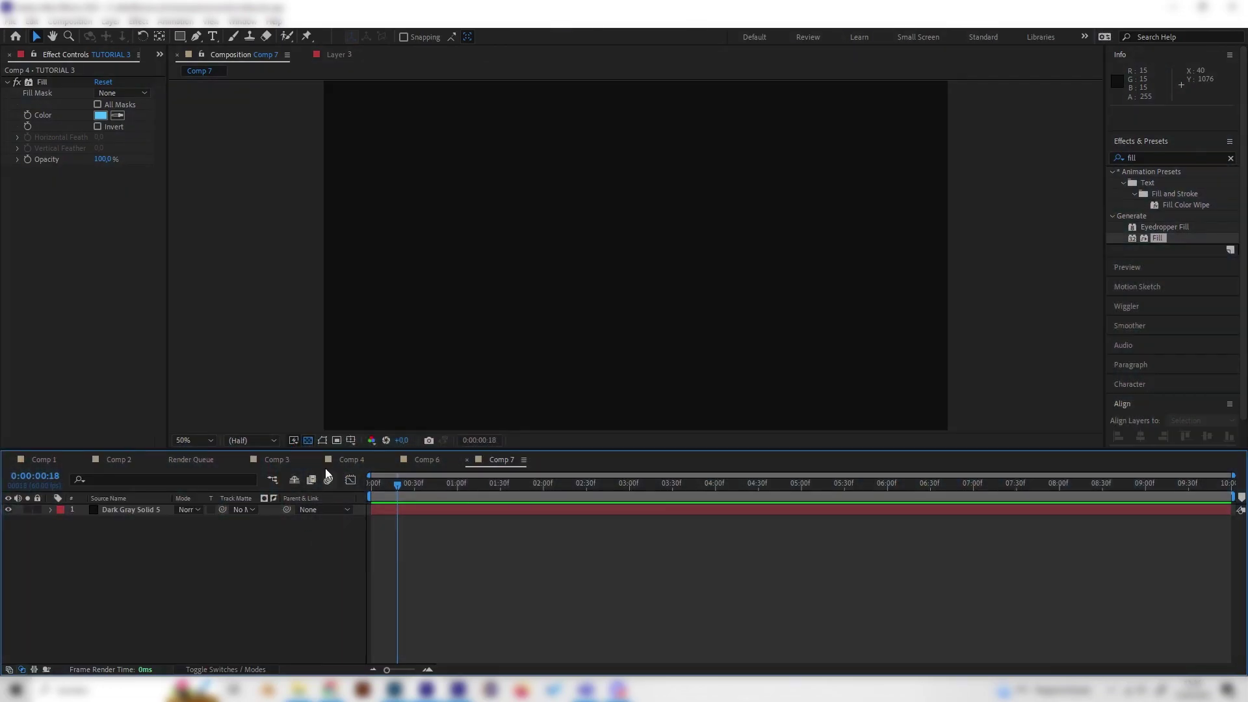
right_click(224, 527)
mouse_move(270, 377)
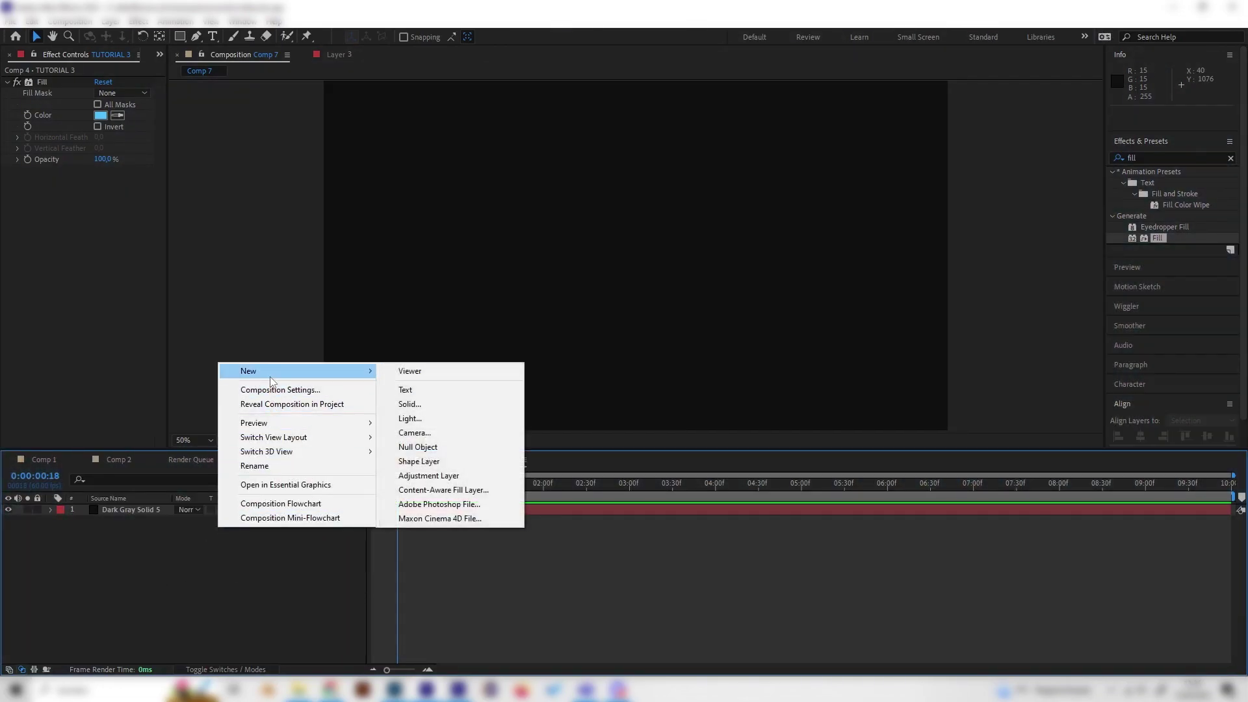
click(447, 389)
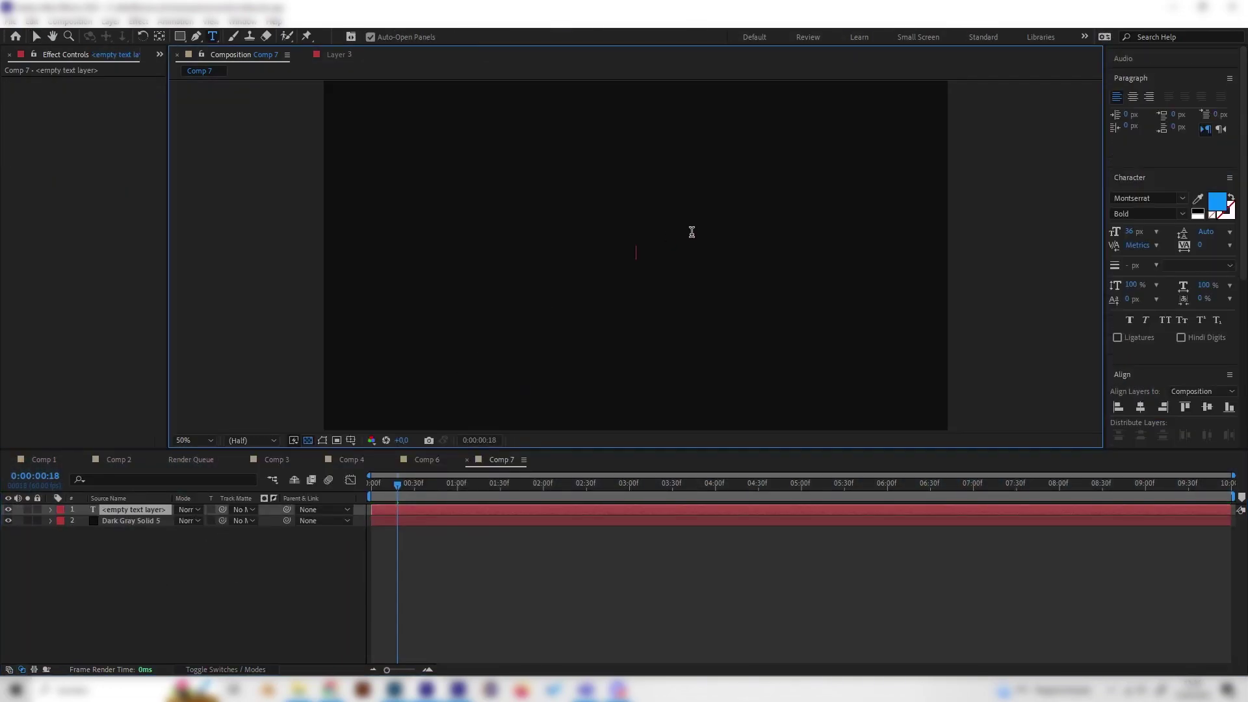
text(EXAM)
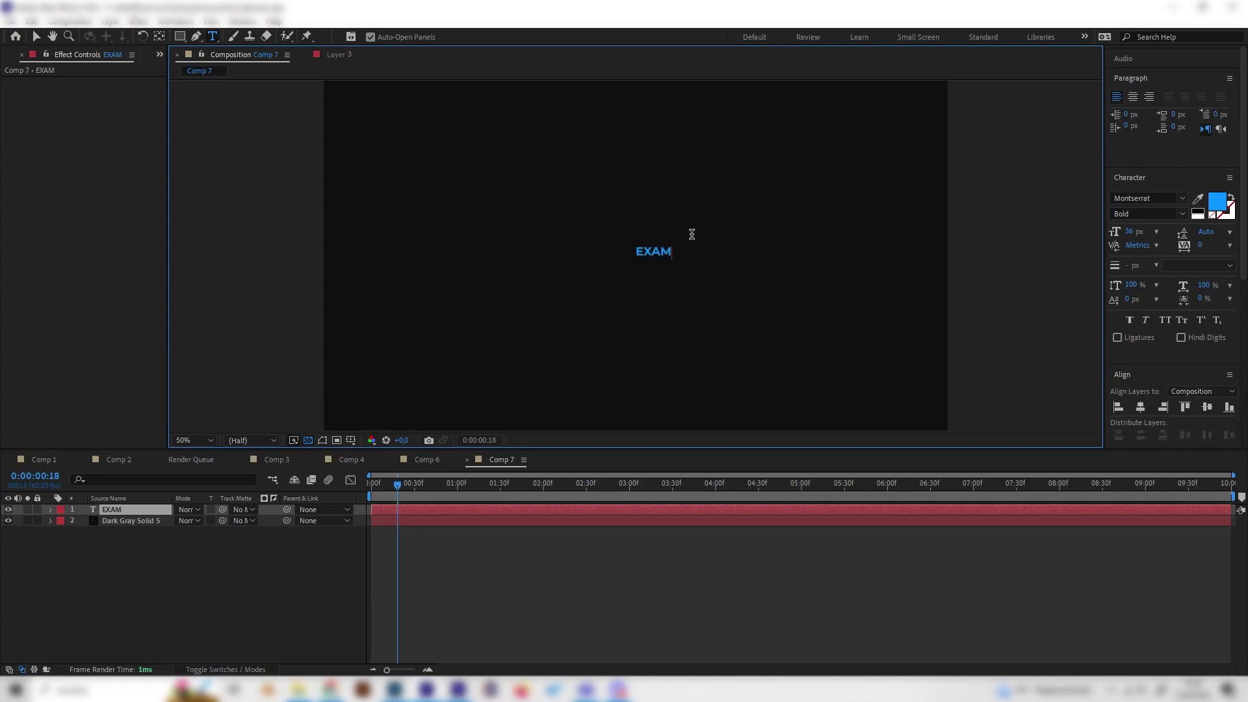
text(PLE)
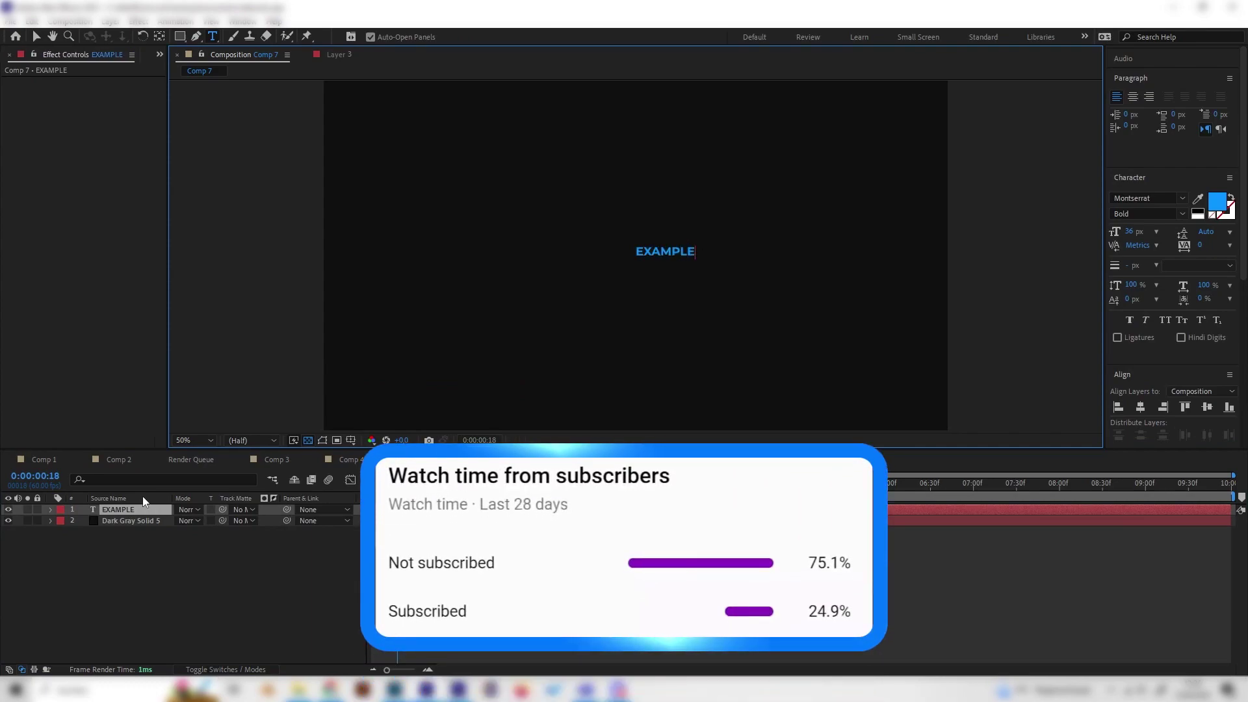
click(139, 511)
Step: Scale the EXAMPLE text to 715% and centre it horizontally and vertically in the composition
key(s)
drag(195, 520, 488, 521)
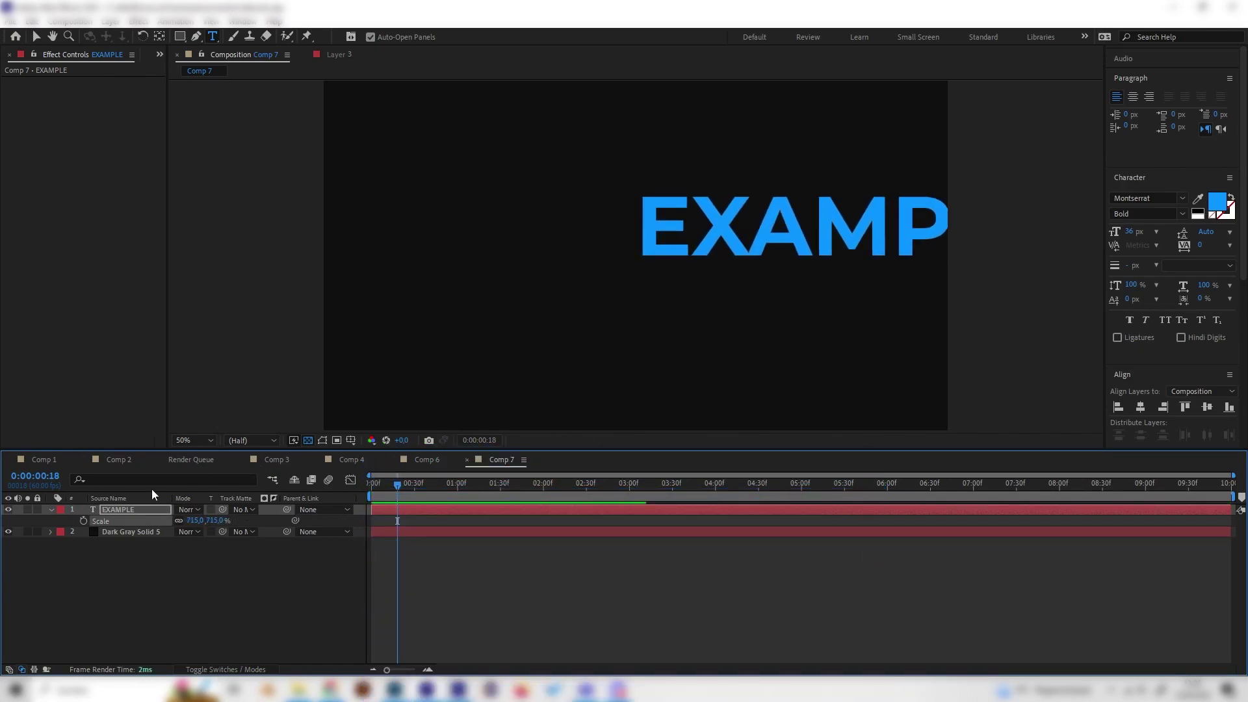
click(1142, 407)
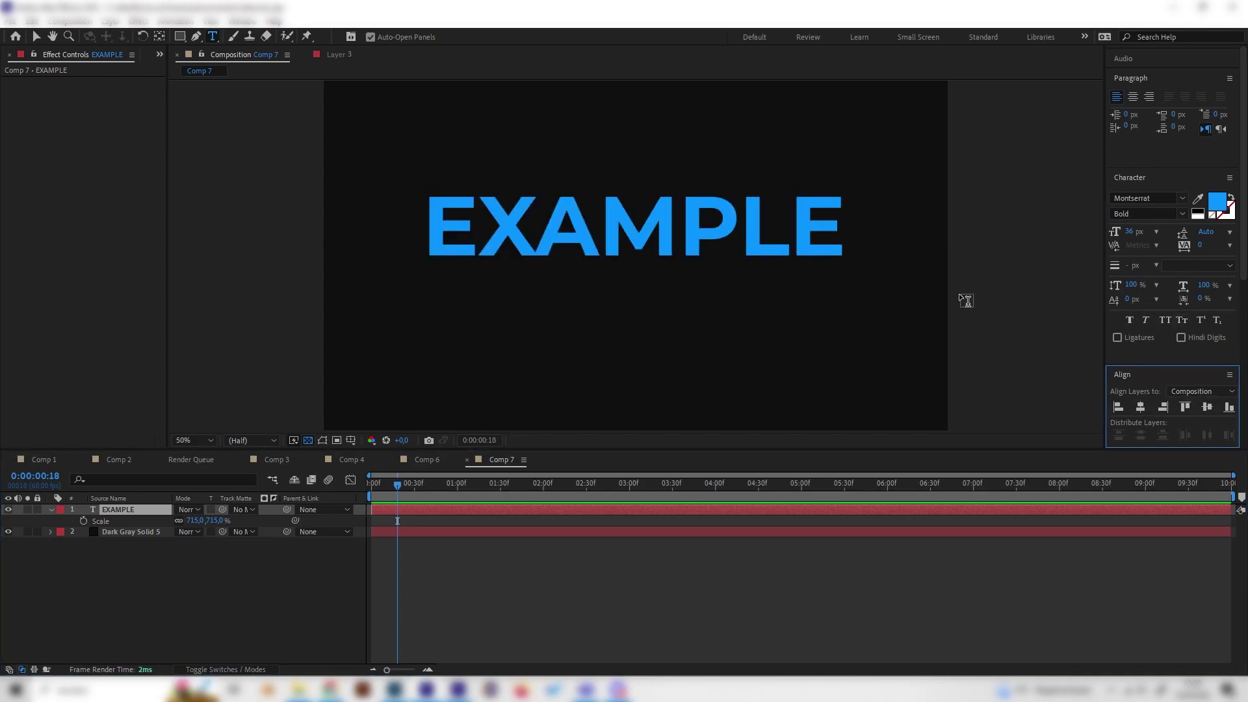
key(ctrl+Home)
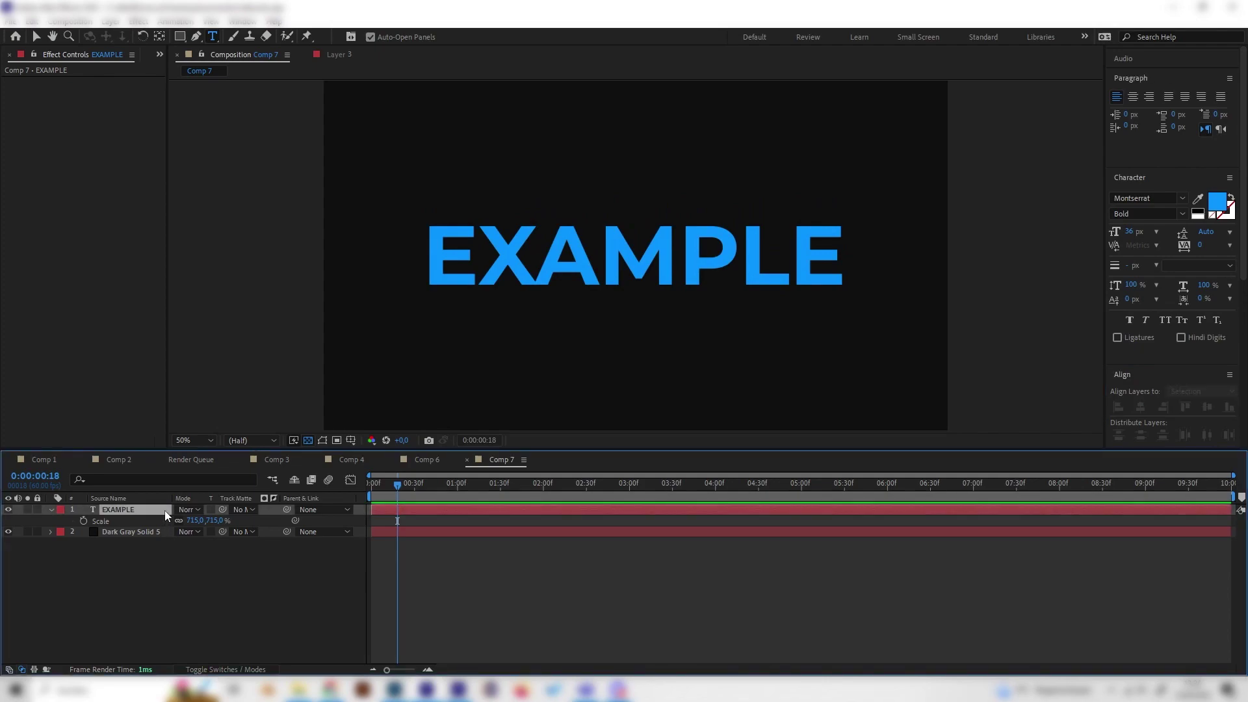
Step: Create a mid-gray 1920×1080 solid, Gray Solid 1, on top of the EXAMPLE layer
right_click(242, 593)
mouse_move(306, 448)
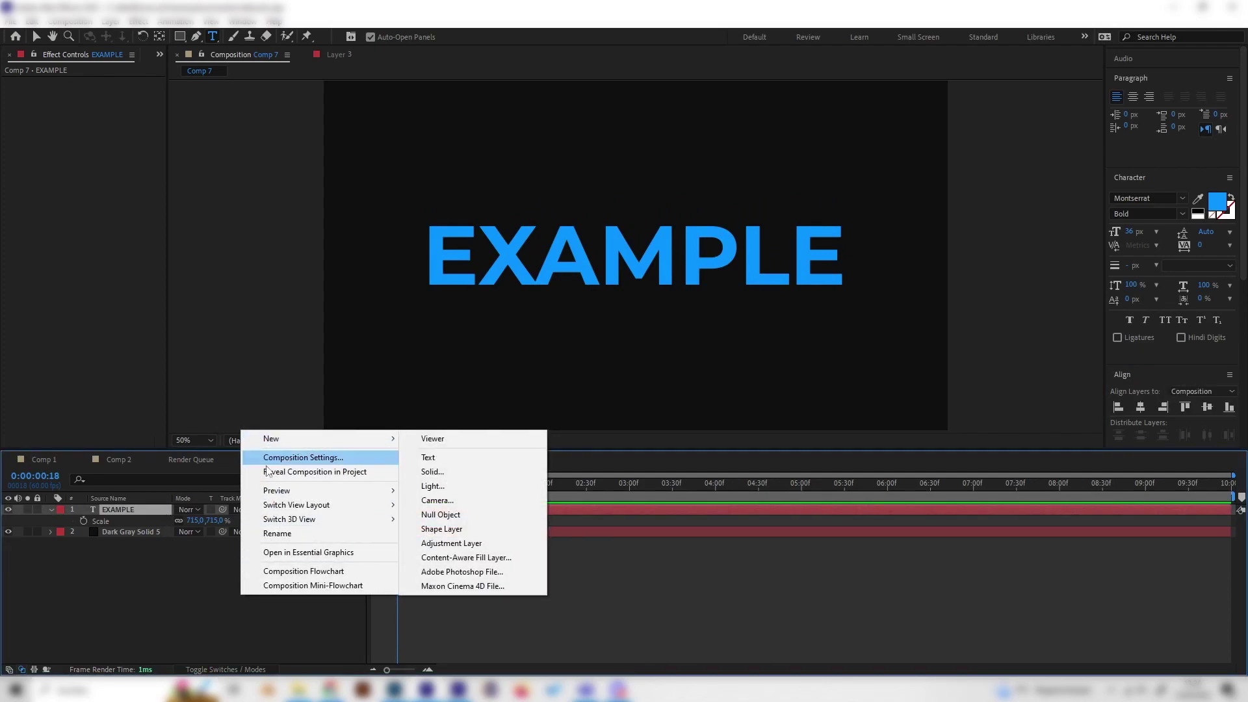
click(195, 586)
right_click(222, 568)
mouse_move(286, 416)
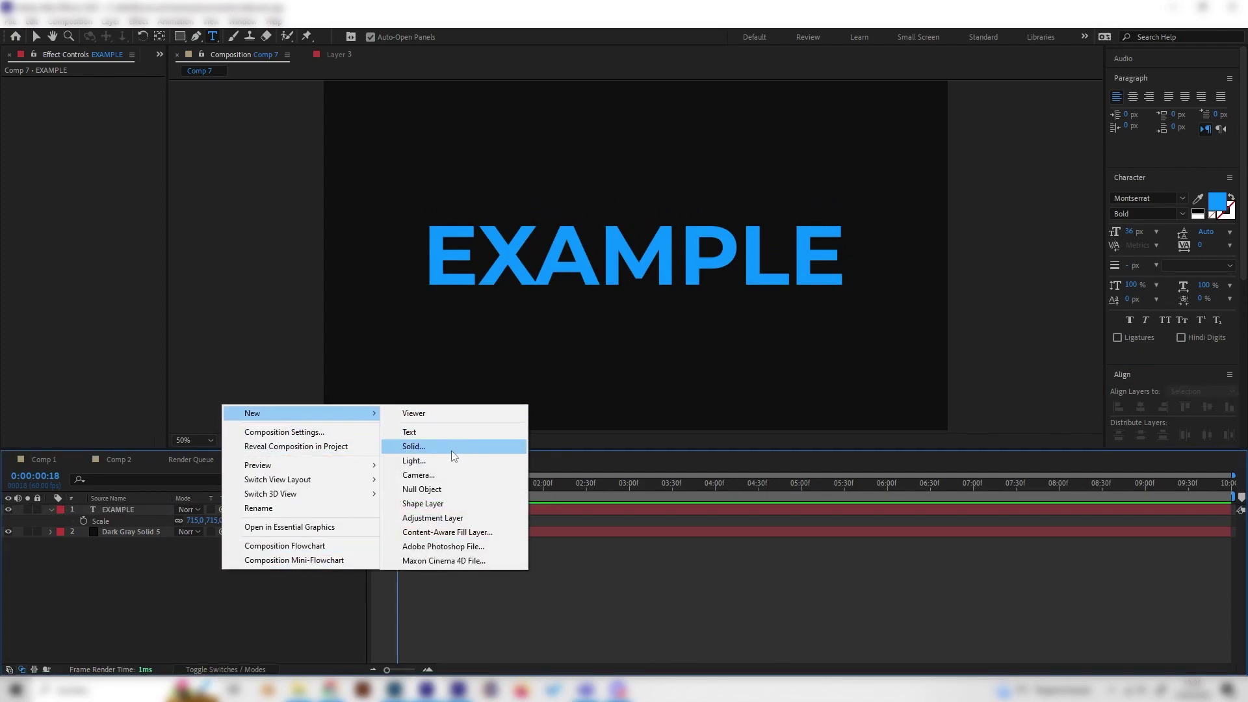
click(452, 448)
click(149, 226)
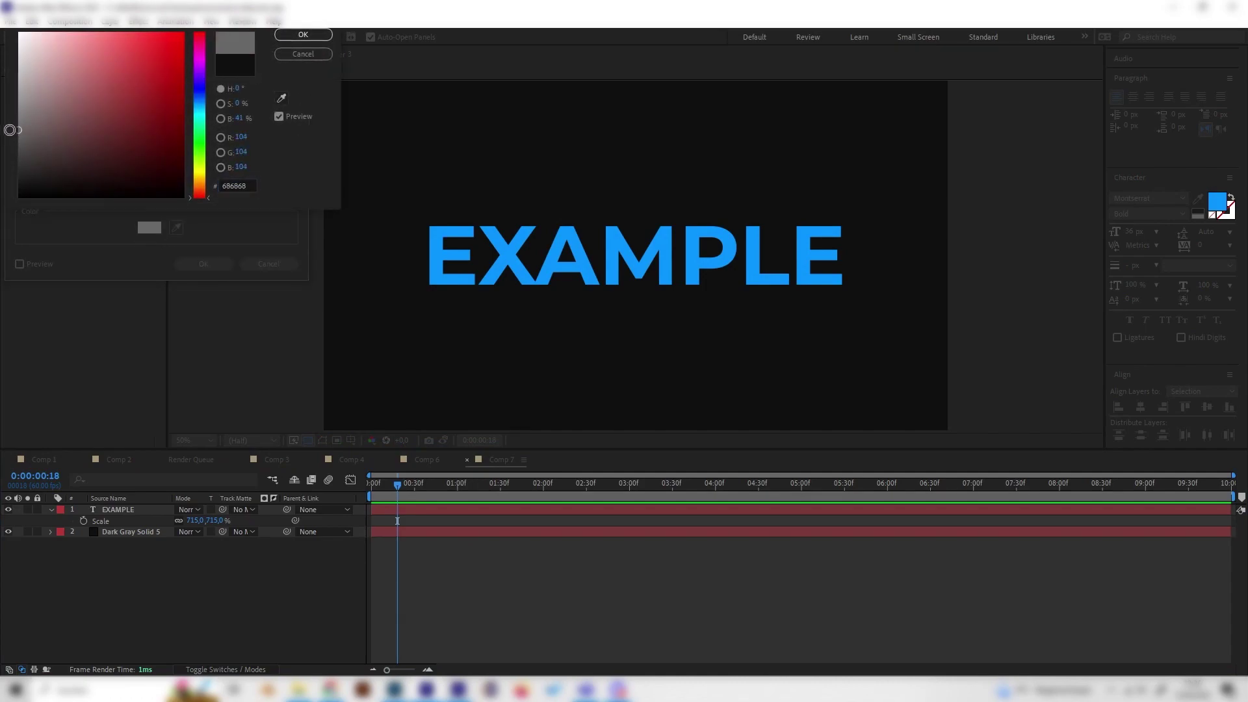
click(305, 40)
click(204, 263)
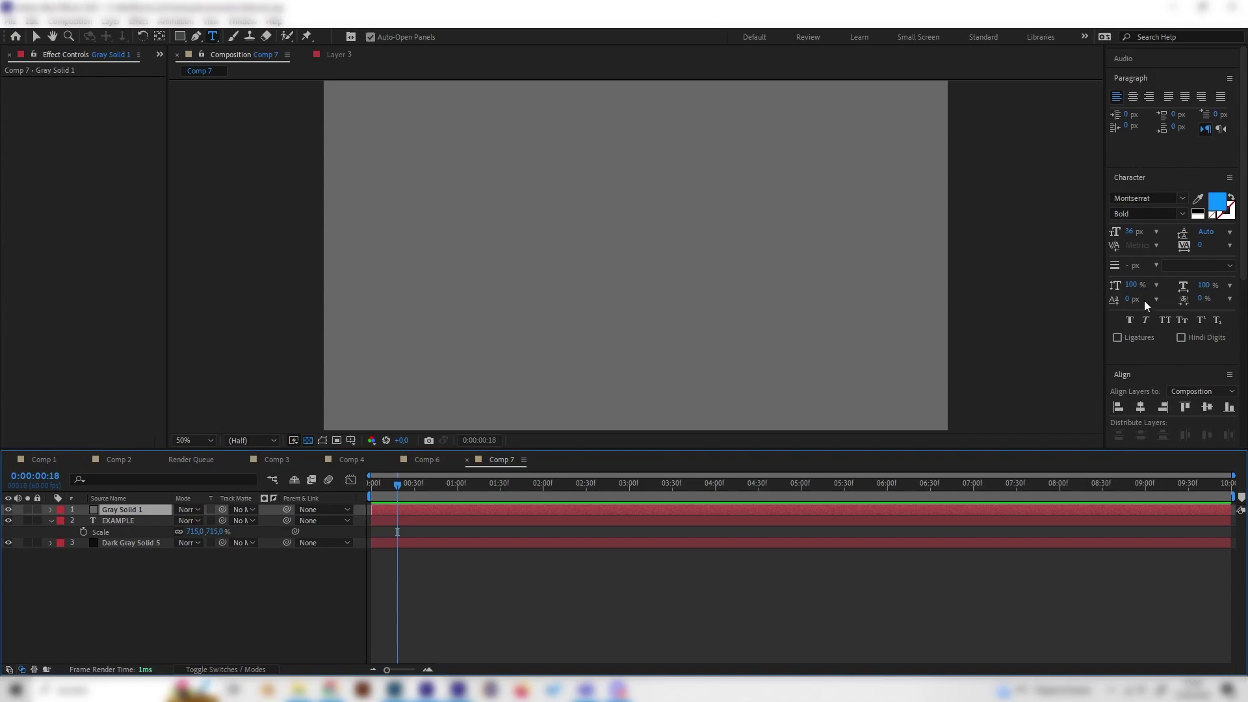
key(ctrl+5)
Step: Search for 'cc jaws', apply CC Jaws to Gray Solid 1, and set Completion to 23%
click(1128, 158)
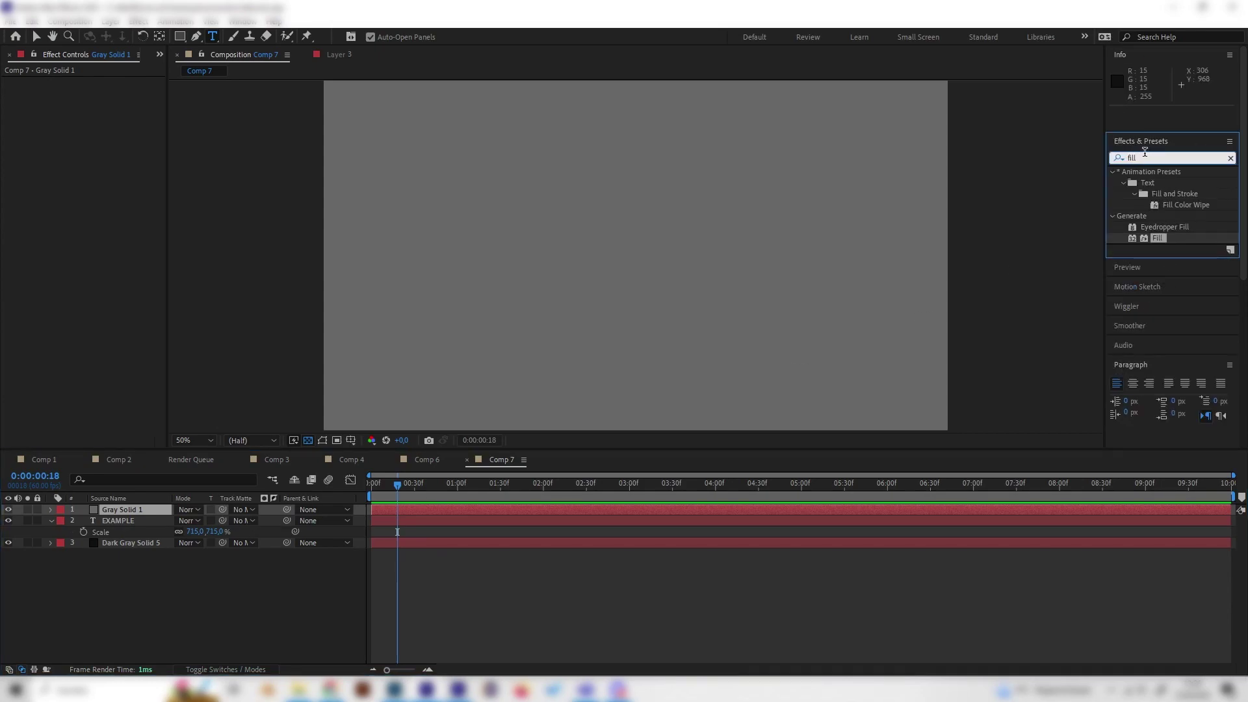
double_click(1145, 154)
text(cc jaws)
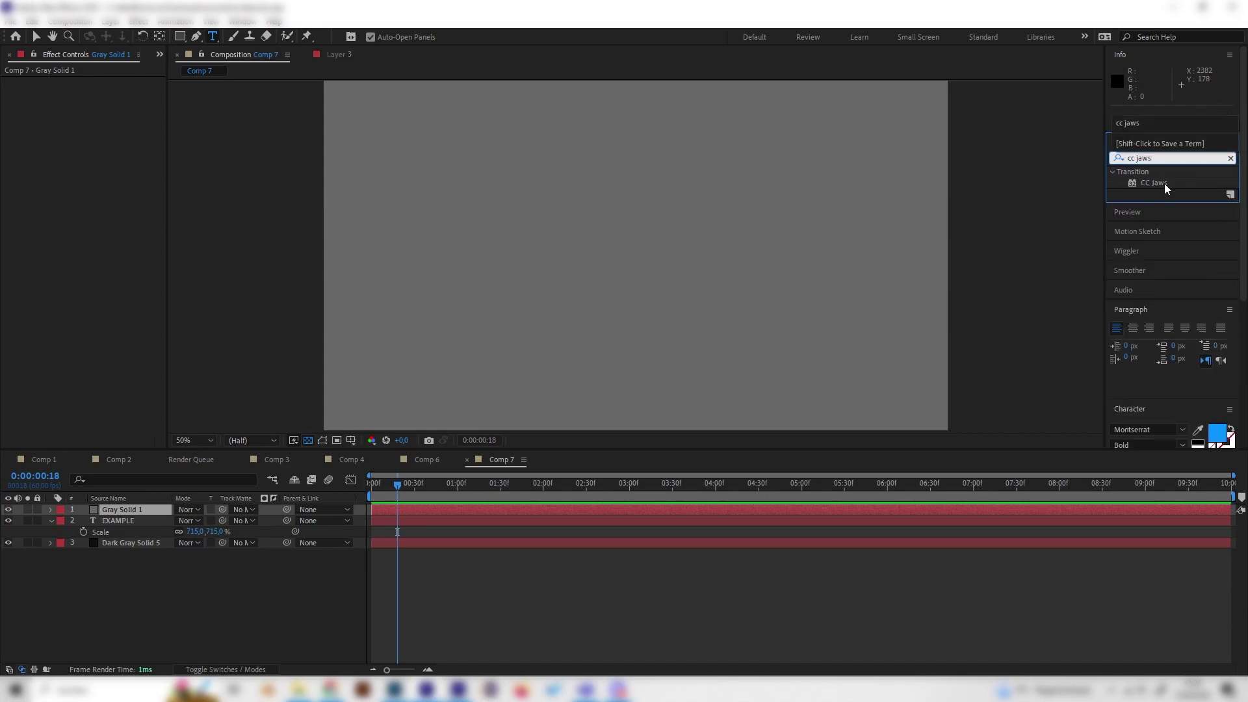
double_click(1155, 183)
key(v)
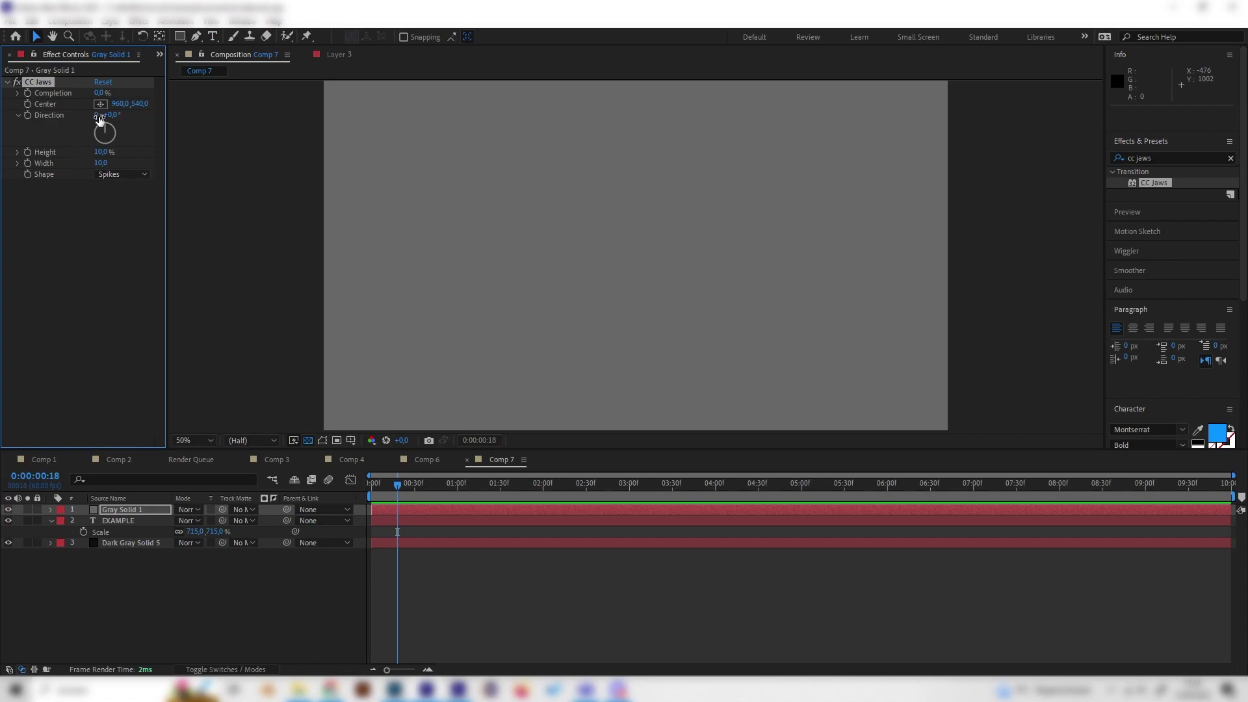
drag(98, 94, 102, 94)
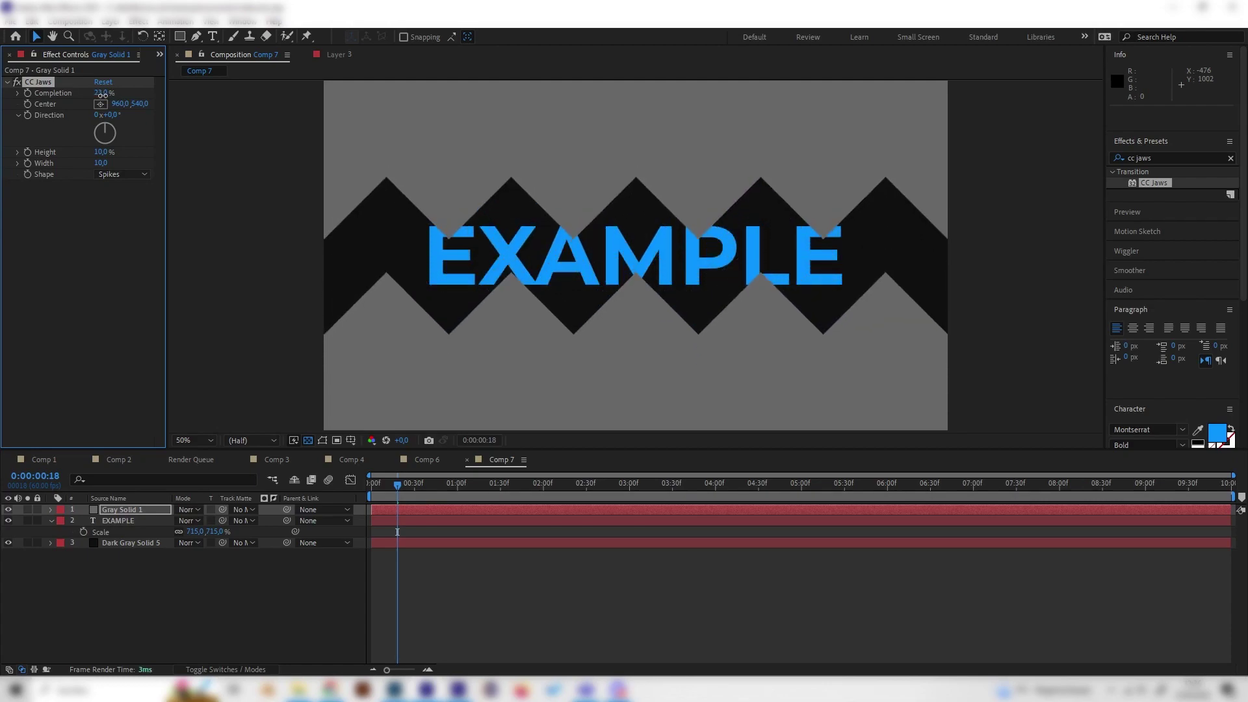
Step: Set CC Jaws Shape to Waves, with Height 2%, Width 9.9 and Completion 20%
click(111, 173)
click(150, 231)
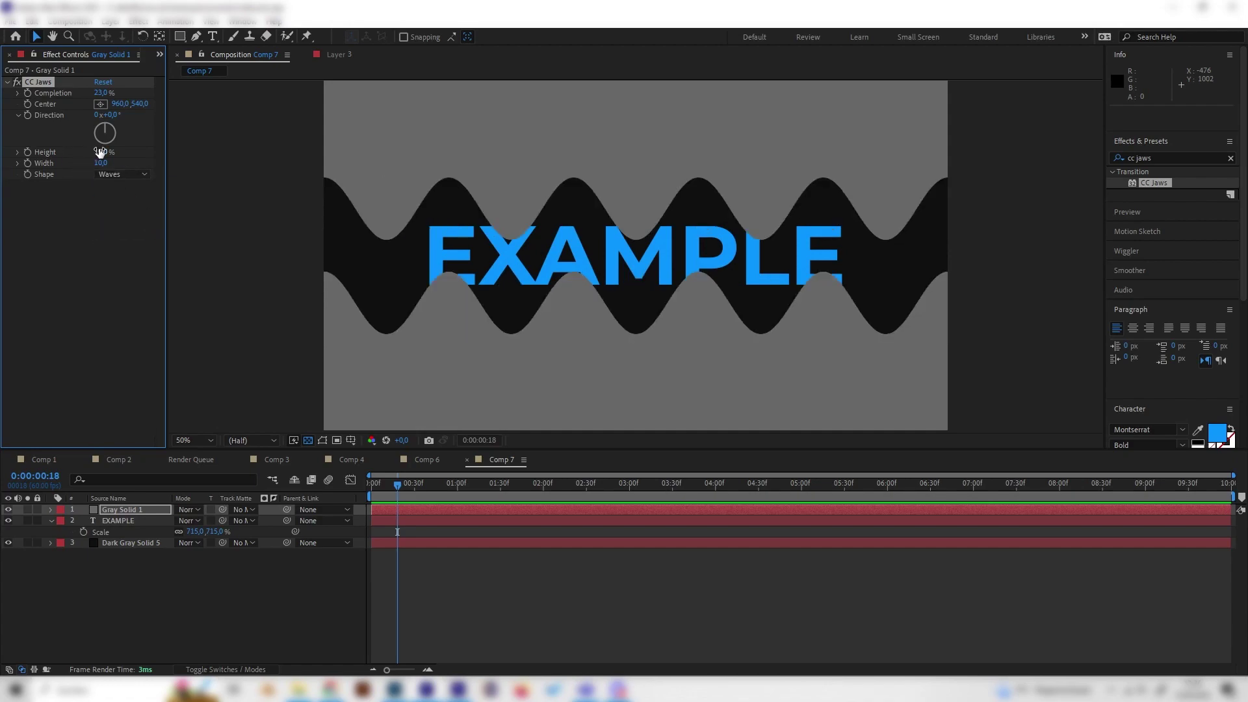
drag(98, 151, 94, 152)
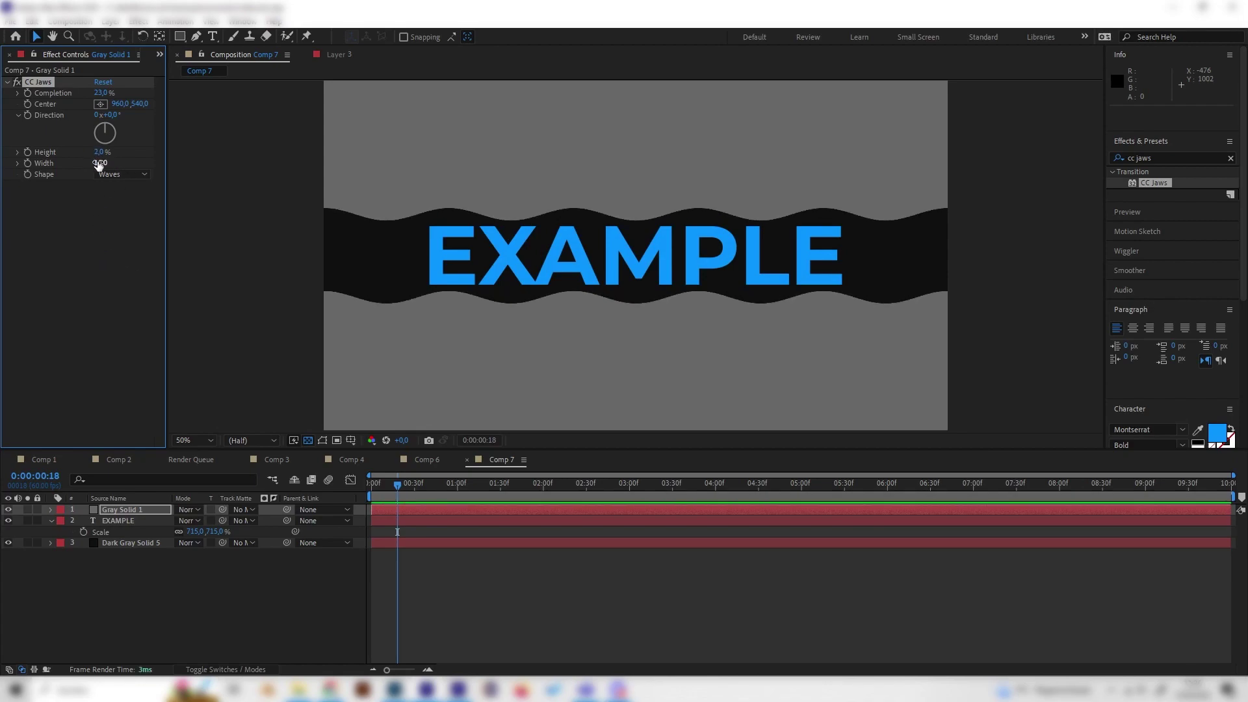
mouse_move(97, 163)
mouse_down()
mouse_move(151, 153)
mouse_move(89, 156)
mouse_up()
drag(104, 93, 99, 93)
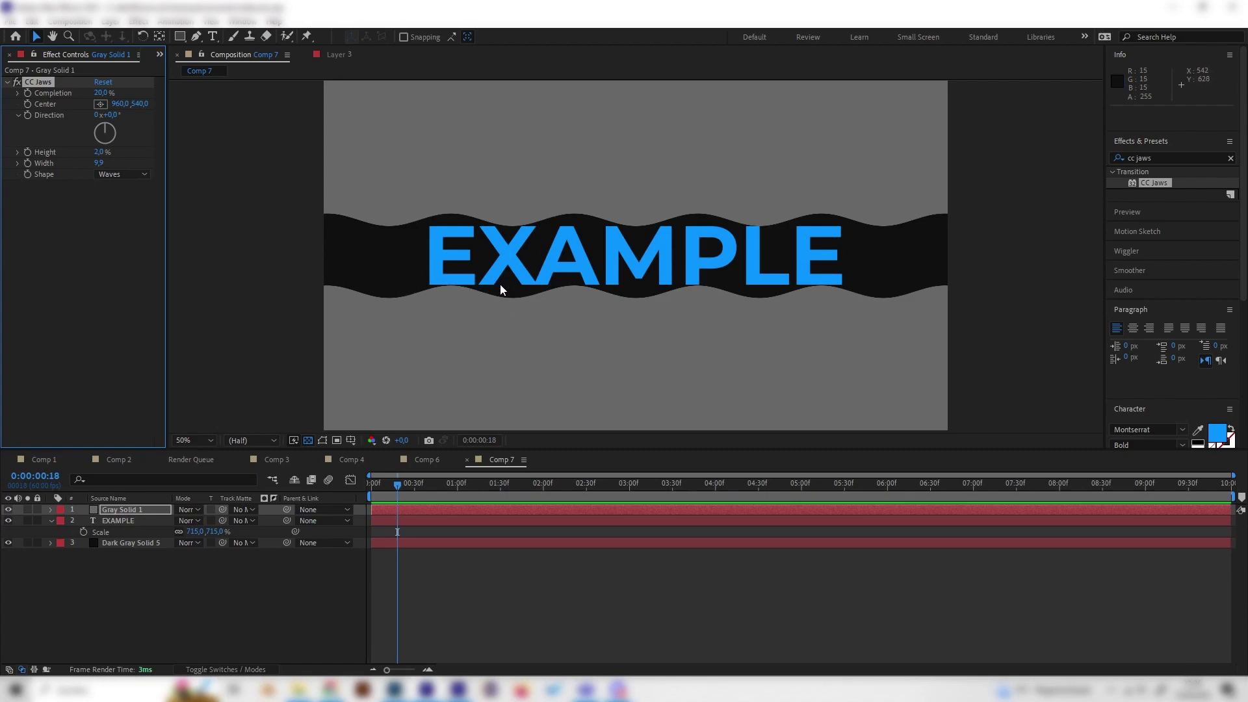
drag(102, 93, 99, 93)
Step: At 0:00:01:40, set the CC Jaws Center to 2306, 259, then return to 0:00:00:00
click(410, 493)
key(Home)
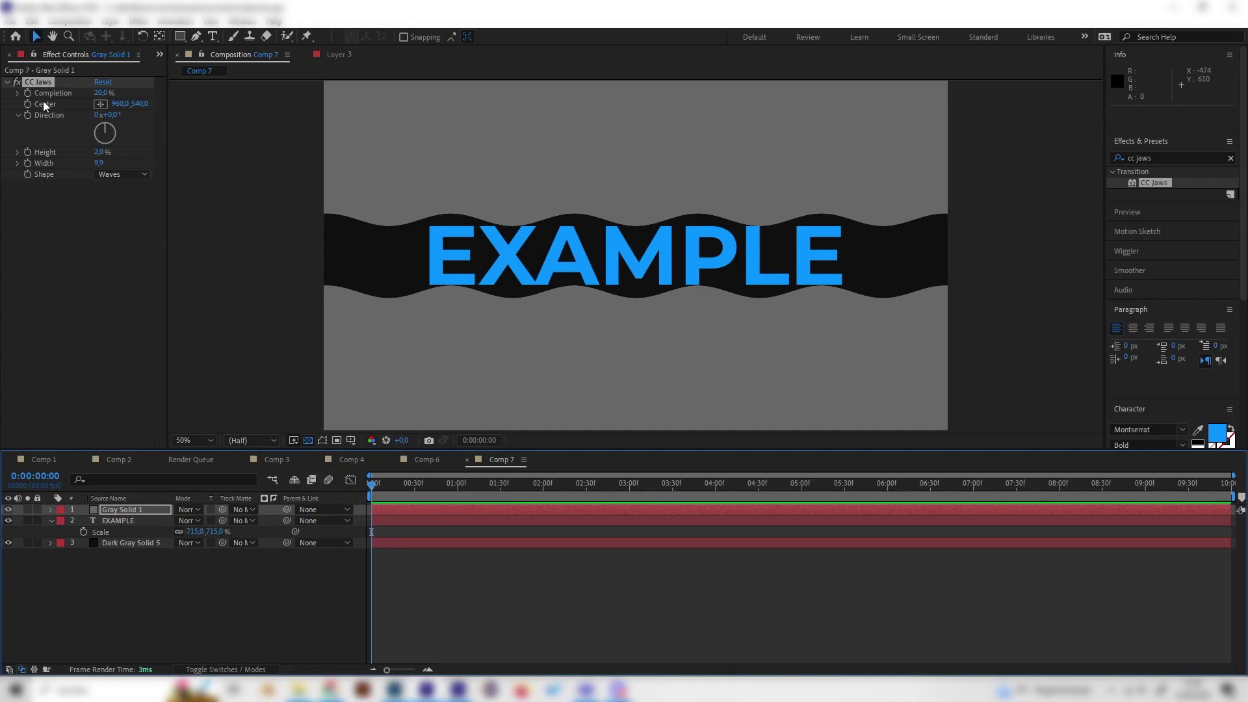
click(26, 103)
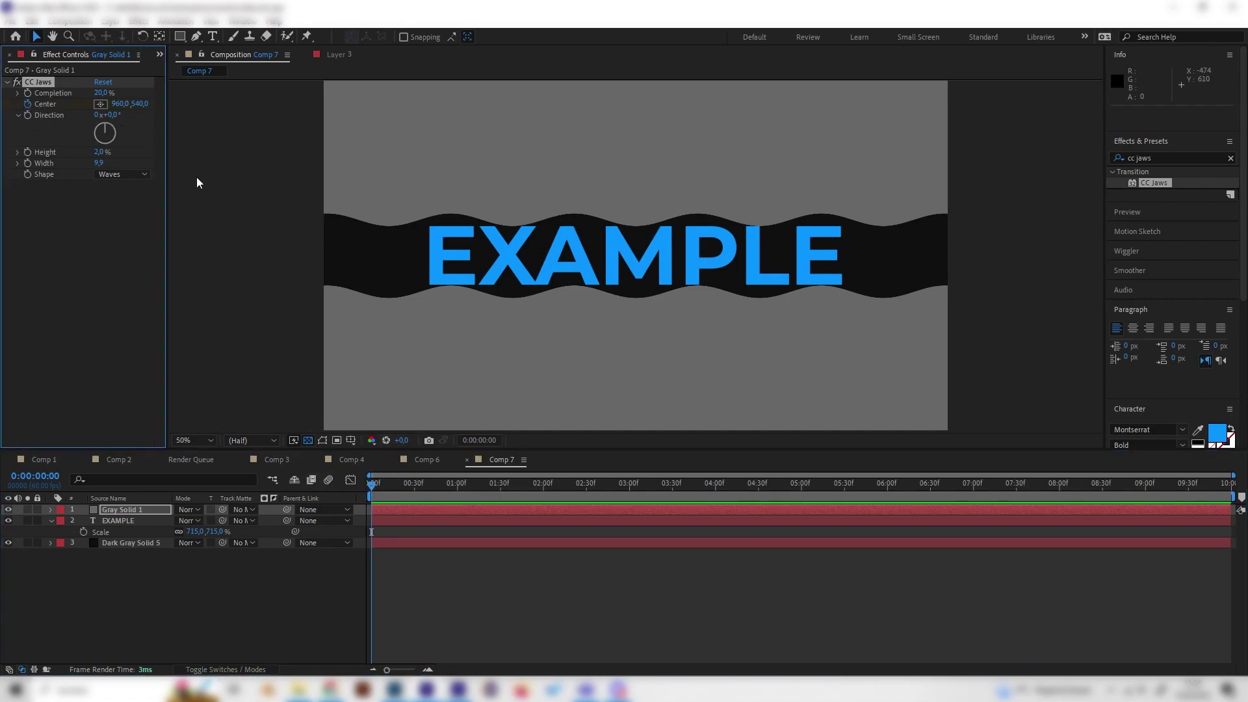
drag(435, 483, 515, 473)
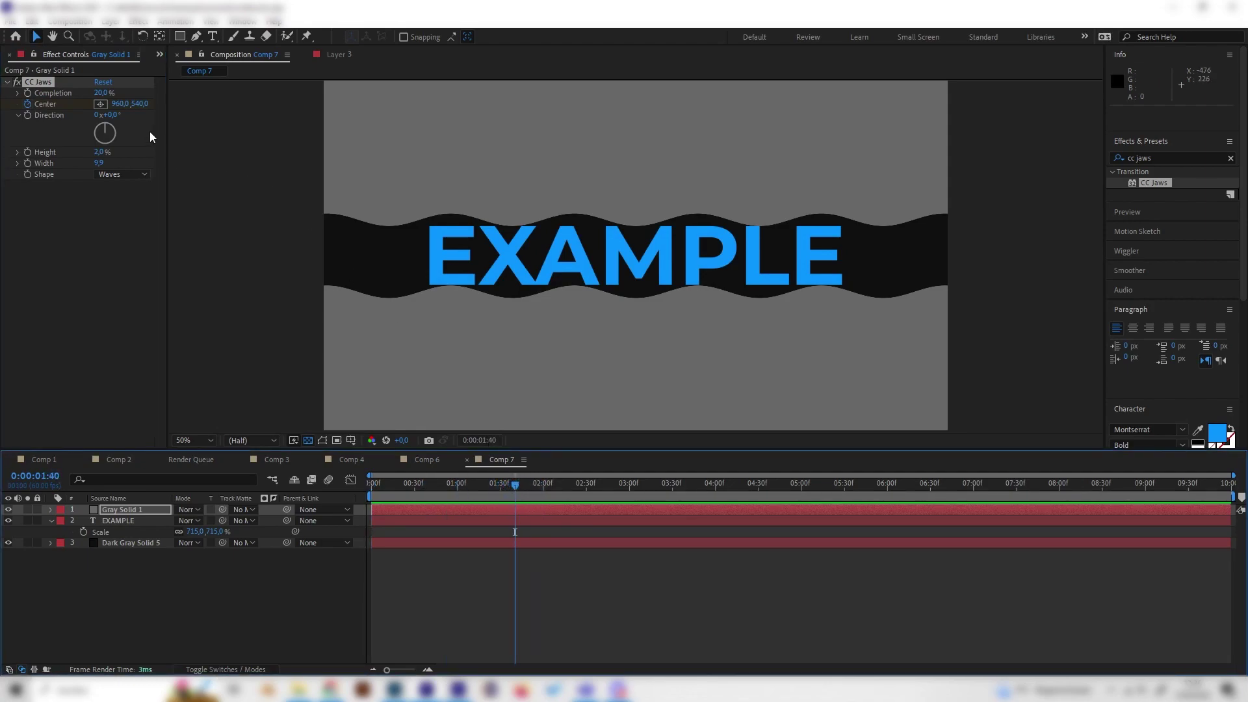
drag(139, 103, 3, 91)
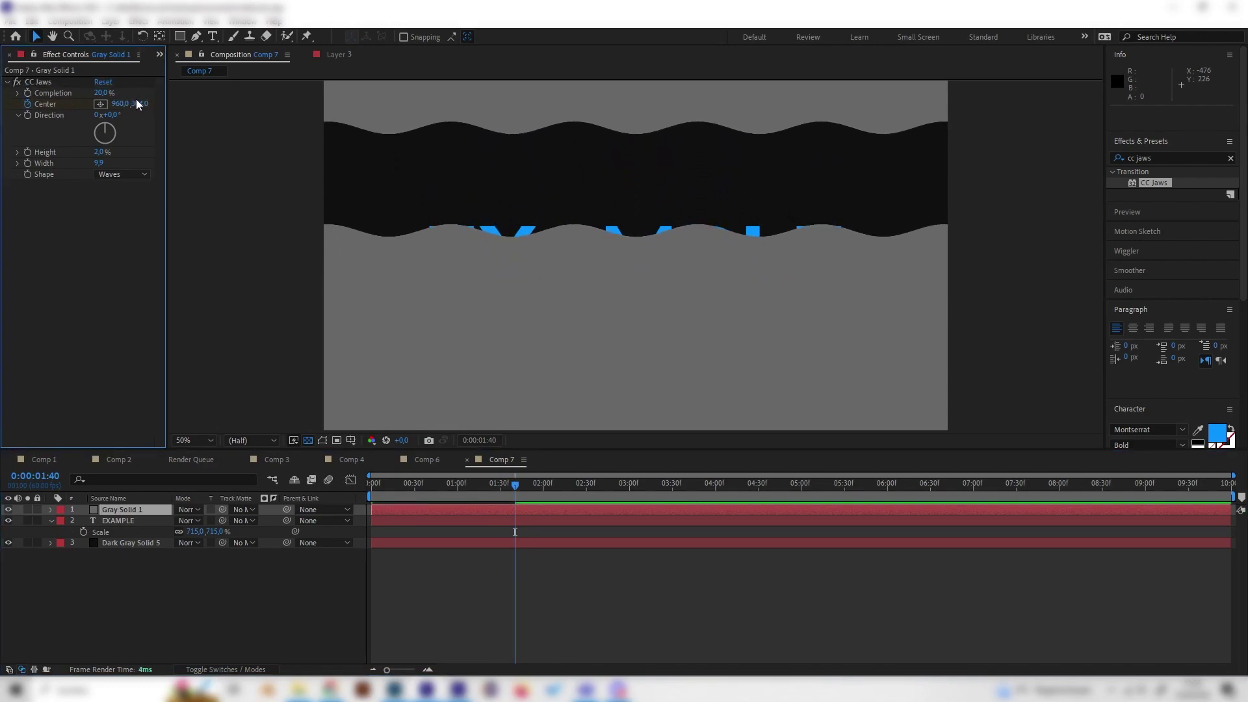
mouse_move(137, 103)
mouse_down()
mouse_move(103, 104)
mouse_move(167, 139)
mouse_up()
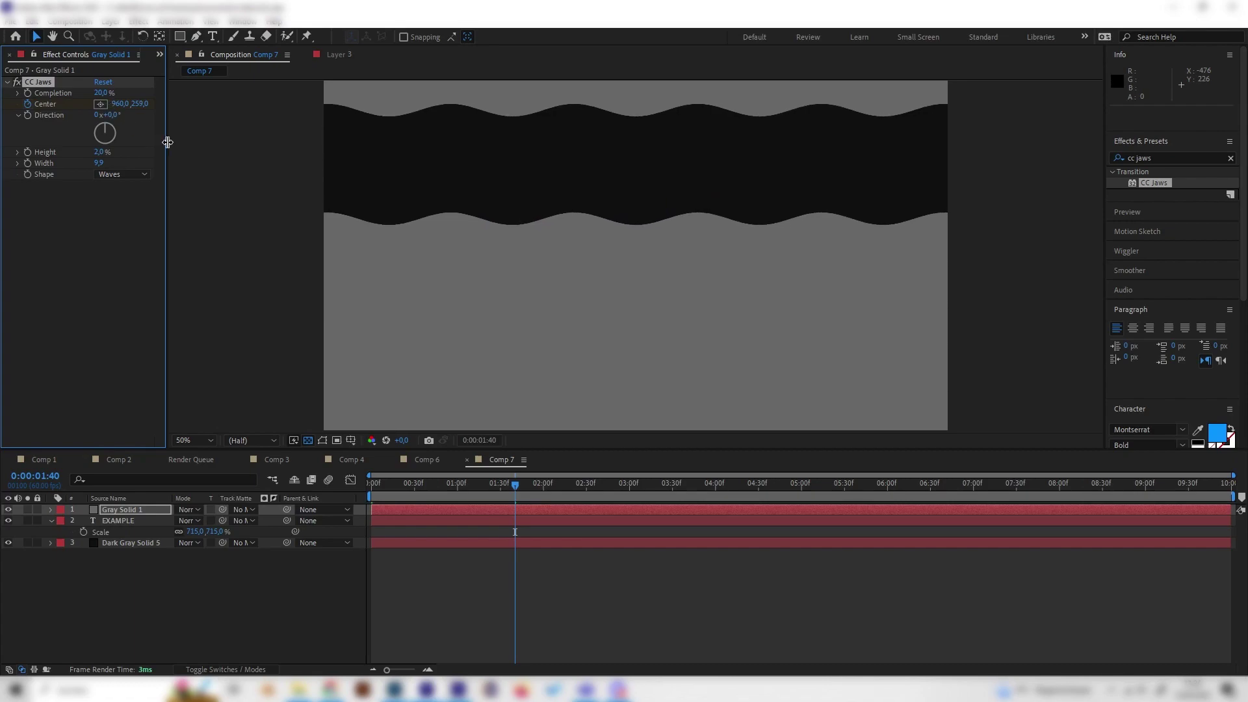
mouse_move(117, 105)
mouse_down()
mouse_move(446, 164)
mouse_move(980, 211)
mouse_up()
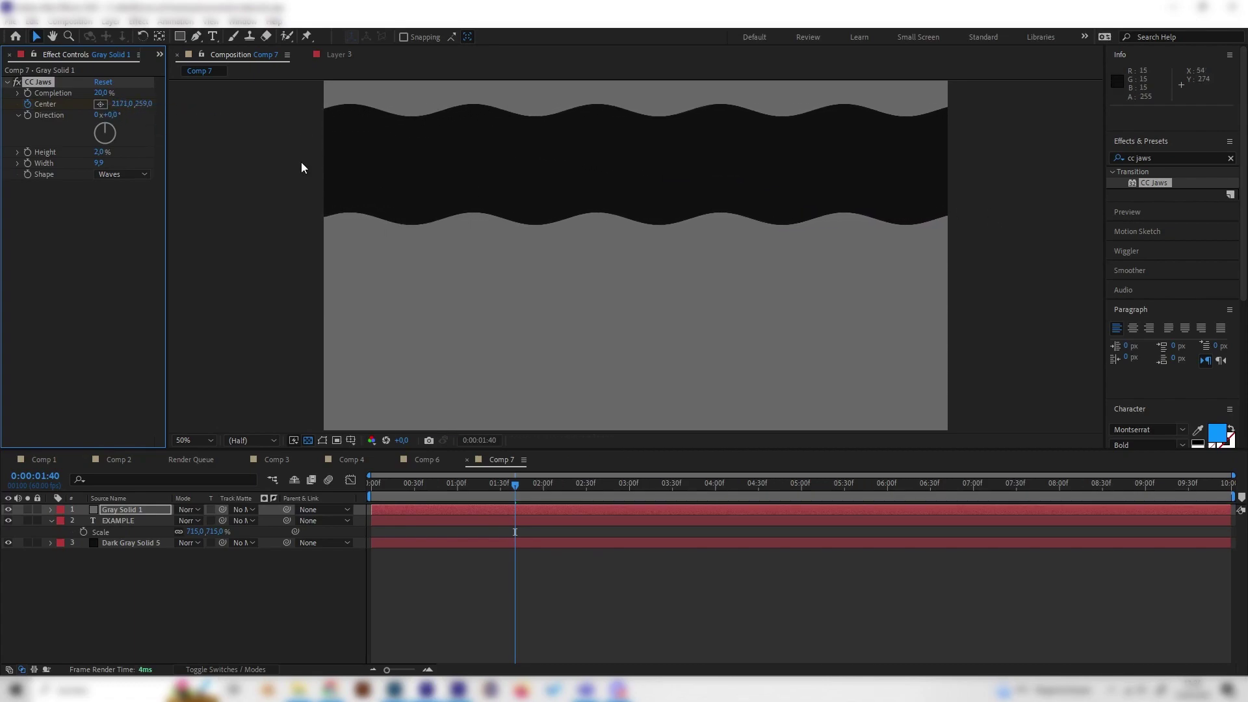
drag(111, 103, 459, 380)
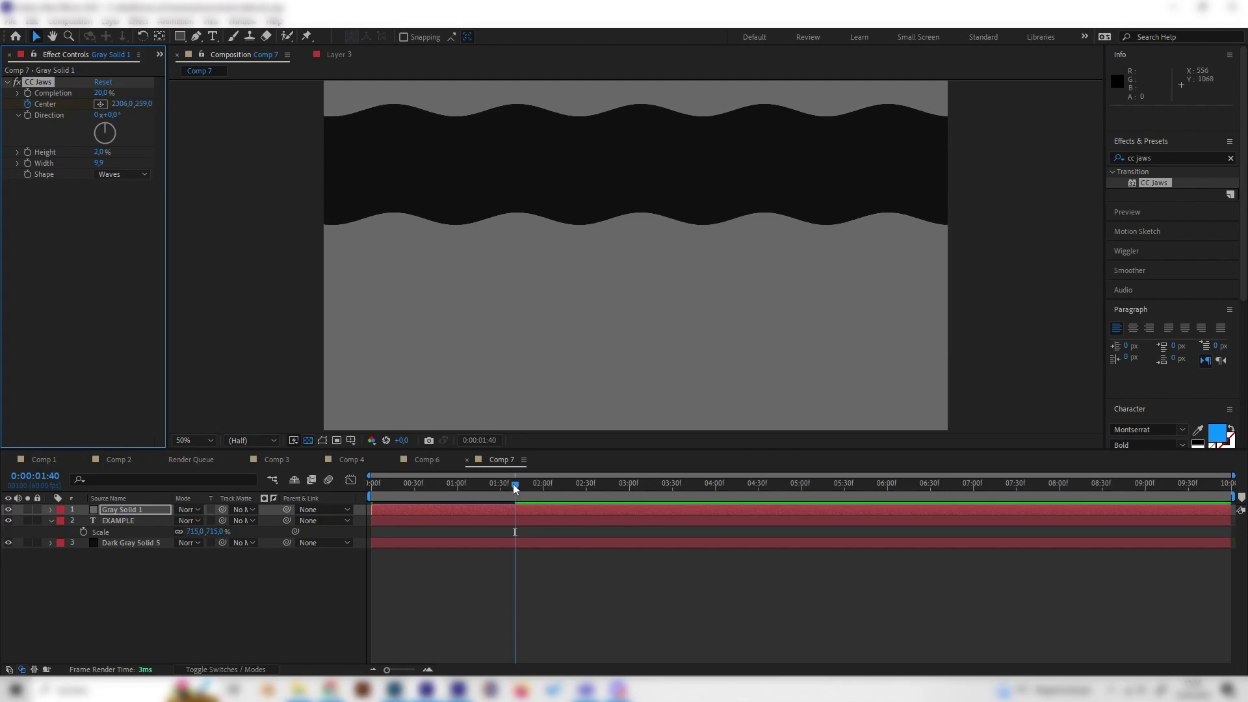
drag(513, 484, 359, 485)
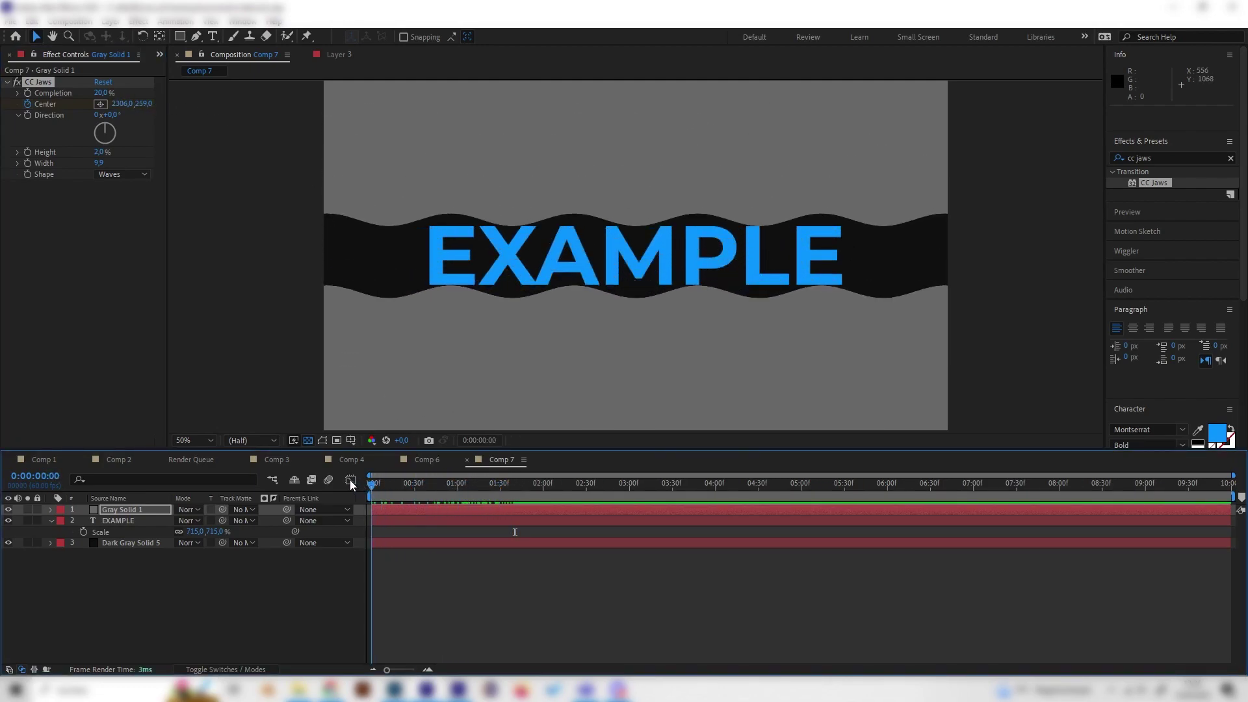
Step: Set the EXAMPLE layer's Track Matte to Gray Solid 1 and preview the wavy reveal
click(117, 512)
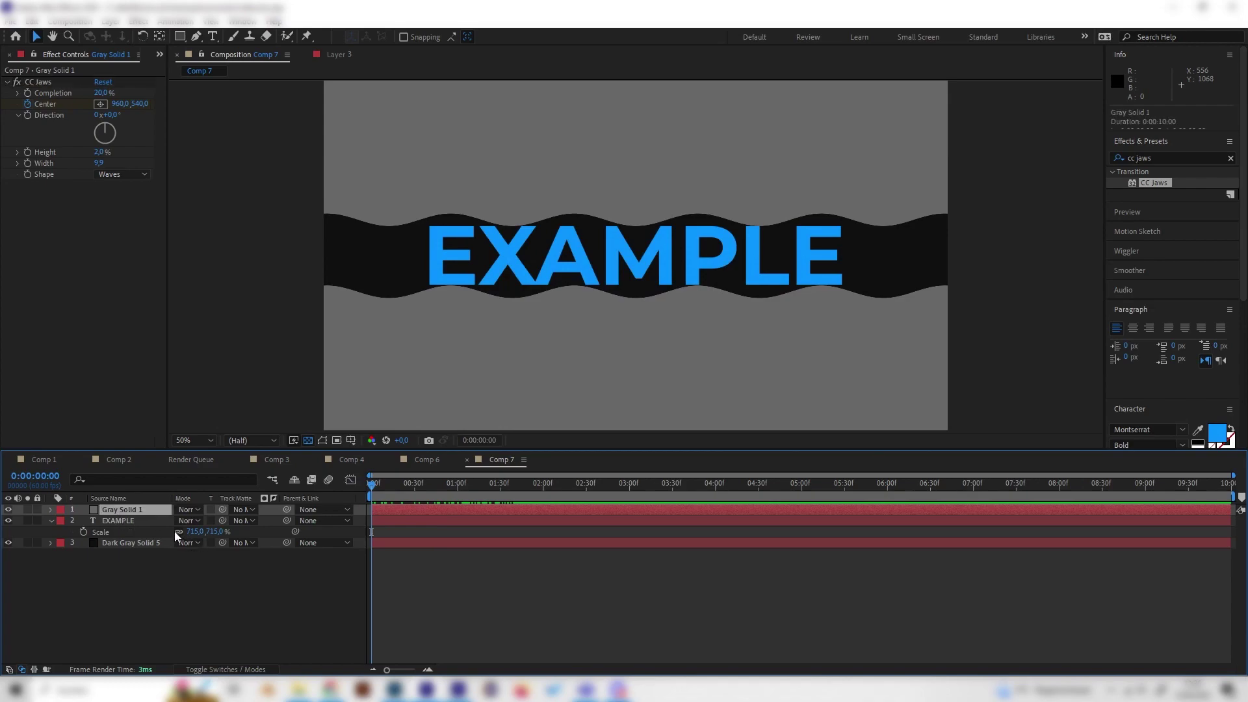
click(133, 522)
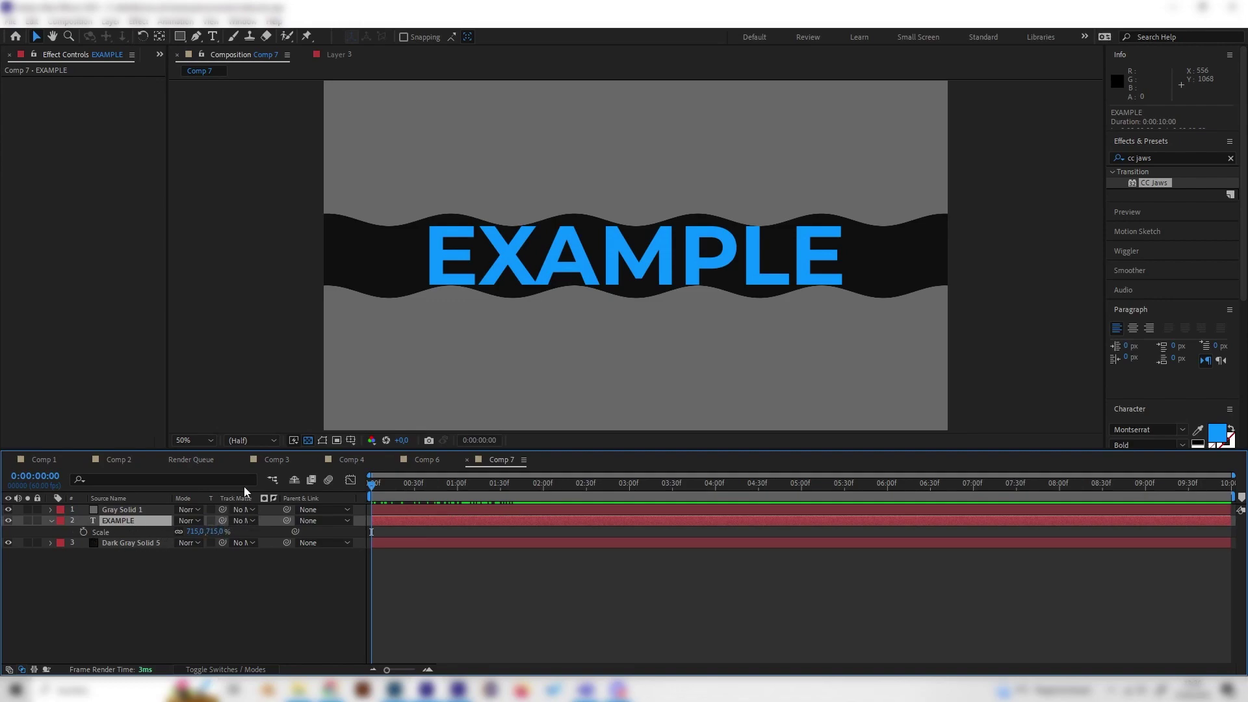
click(241, 521)
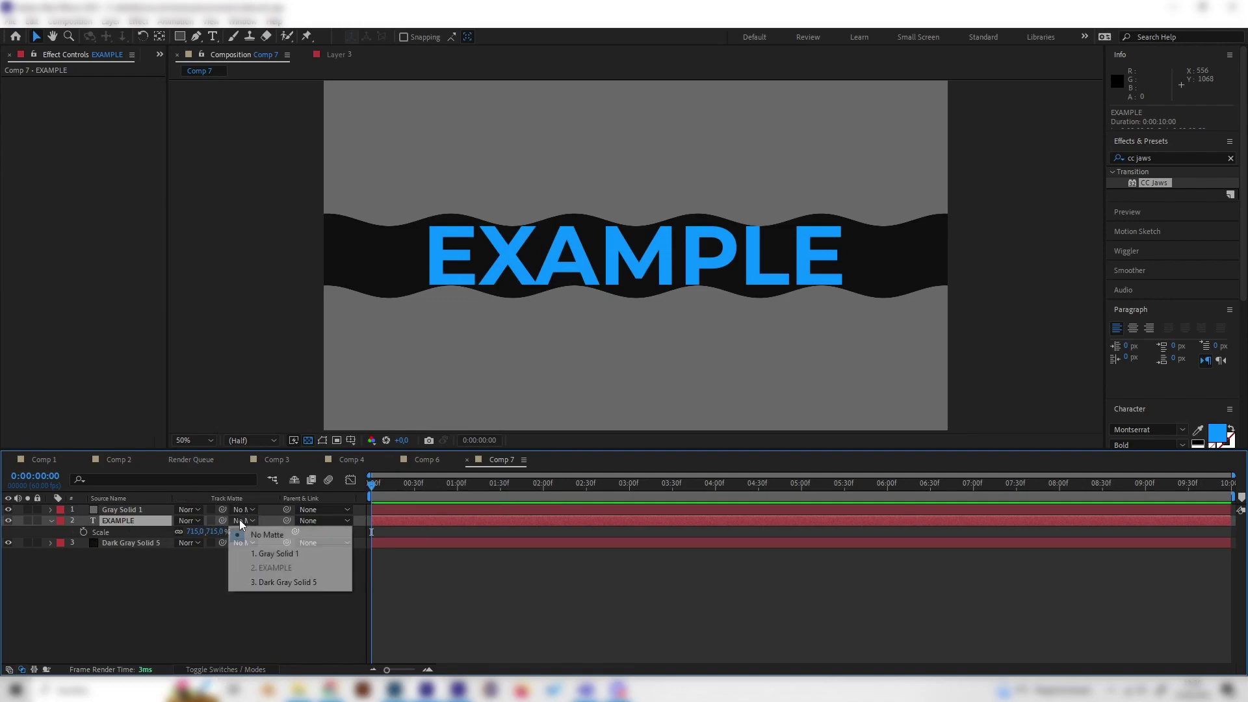
click(269, 554)
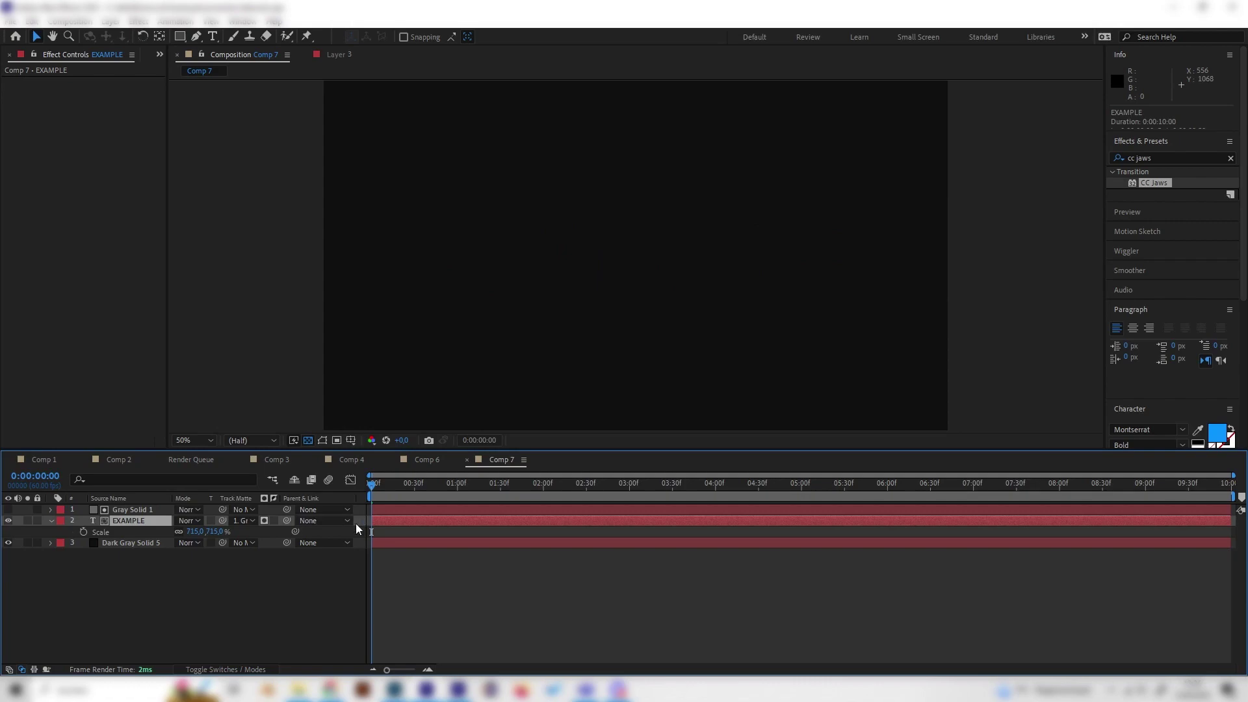
drag(379, 488, 355, 483)
key(space)
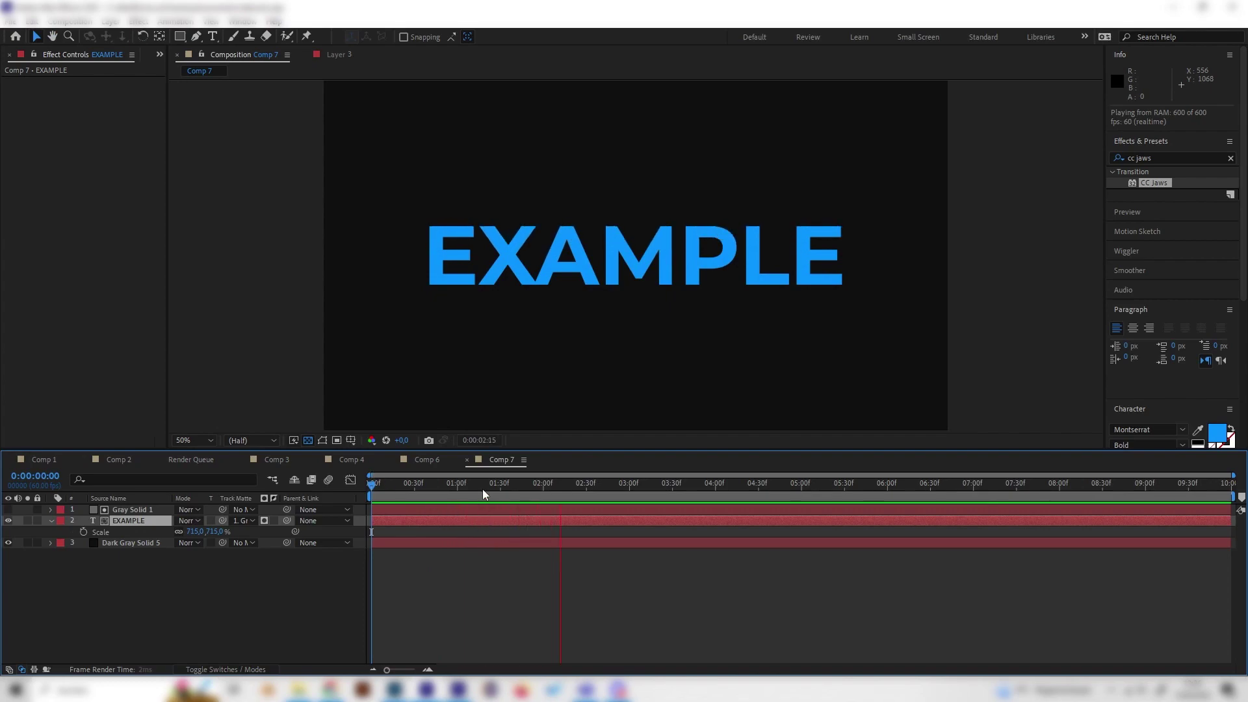
drag(482, 495, 433, 490)
Step: Lower the 1:40 CC Jaws Center keyframe's X to 2154 and play back the reveal
click(131, 509)
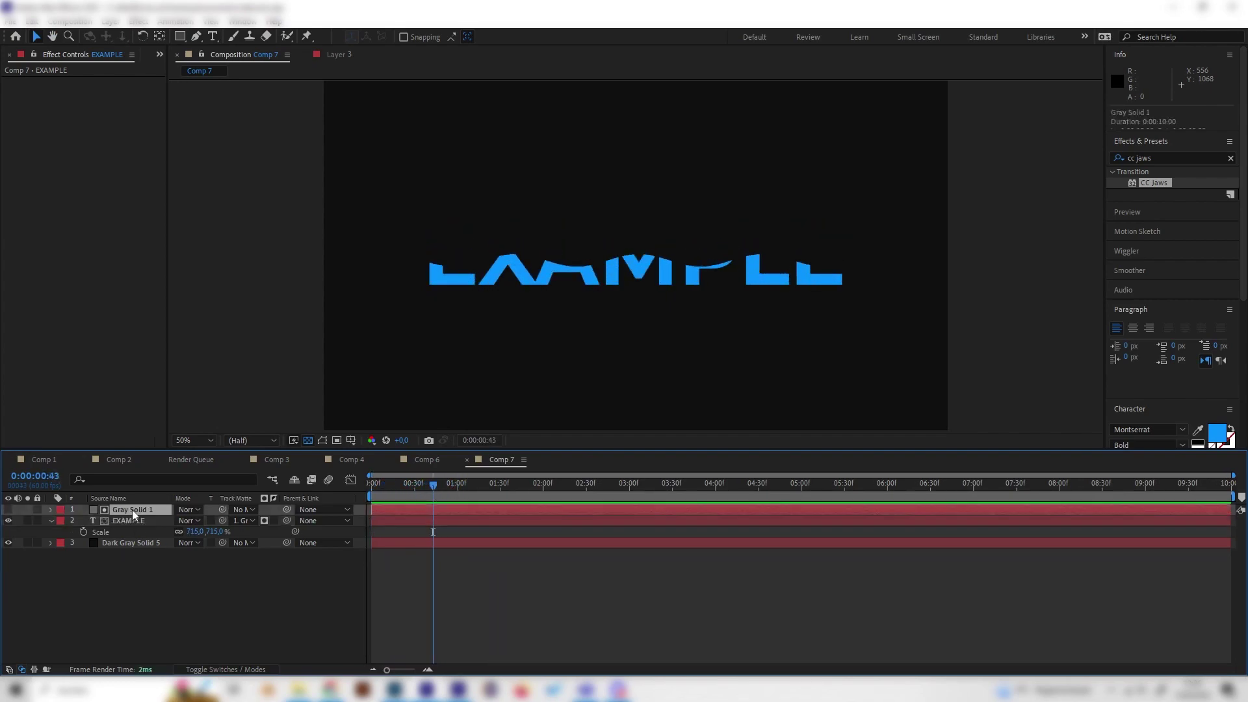
click(51, 510)
click(62, 522)
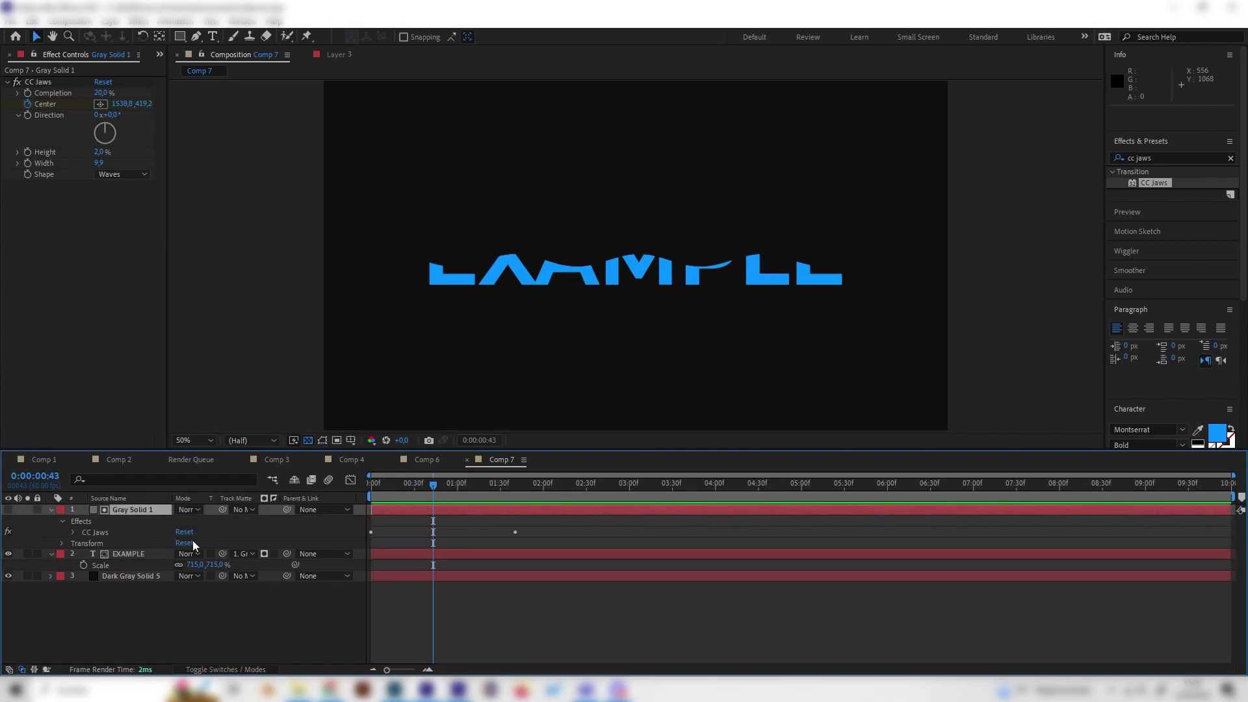
click(73, 533)
click(514, 490)
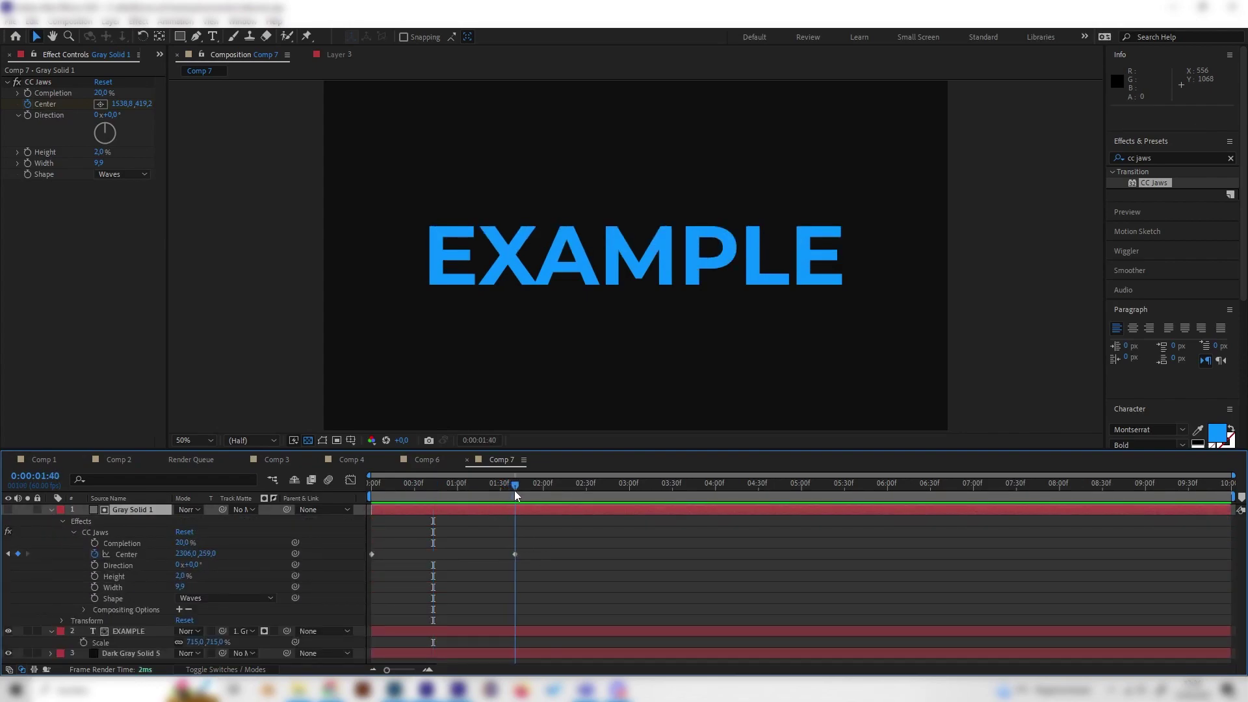
click(121, 104)
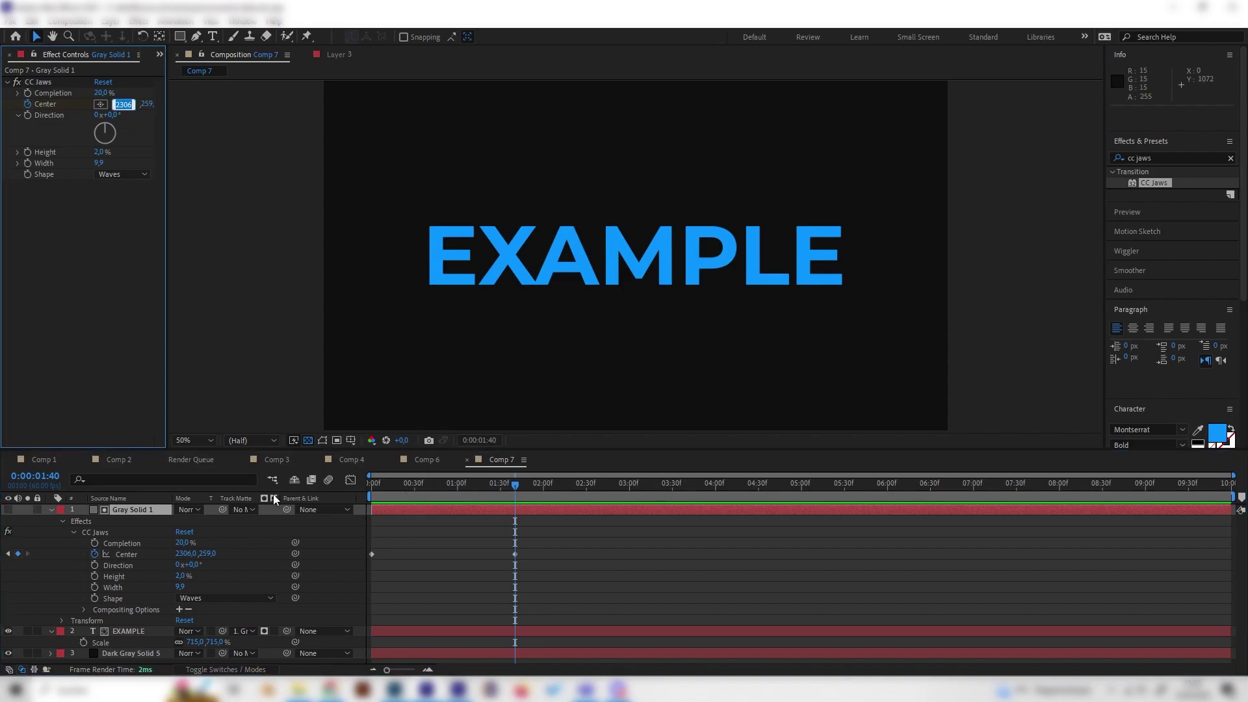
key(Return)
drag(120, 104, 92, 111)
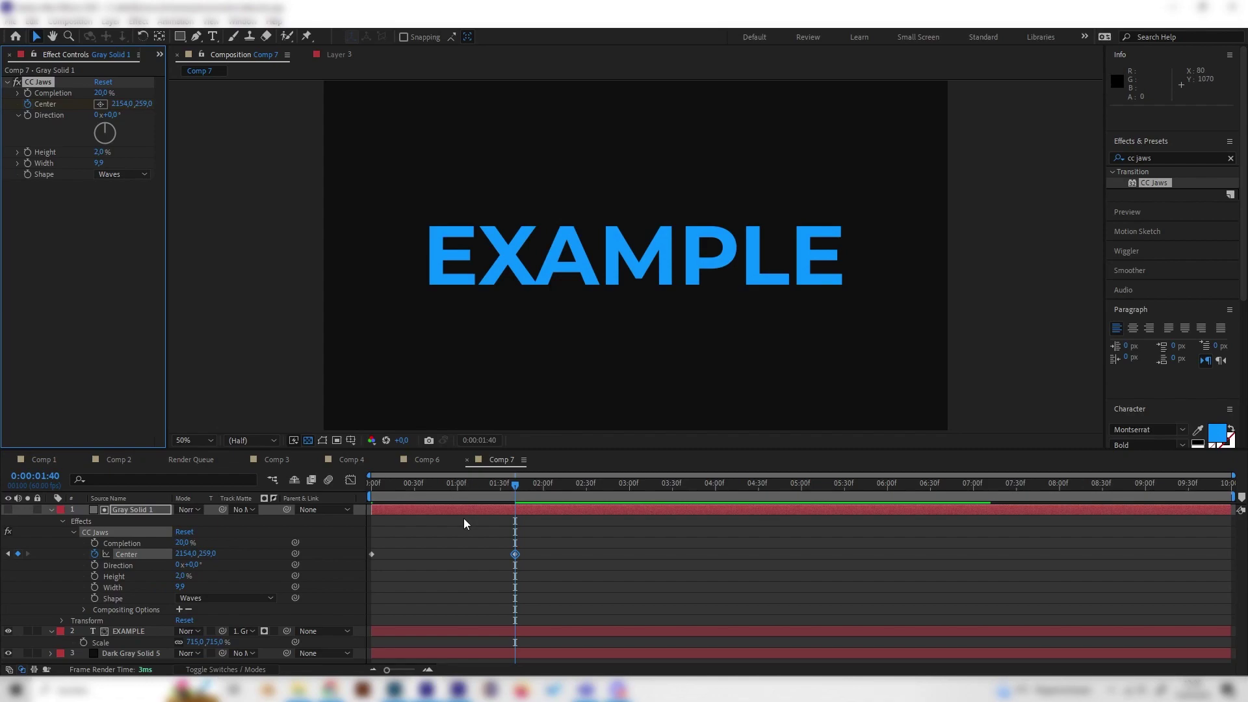
drag(514, 484, 387, 482)
key(space)
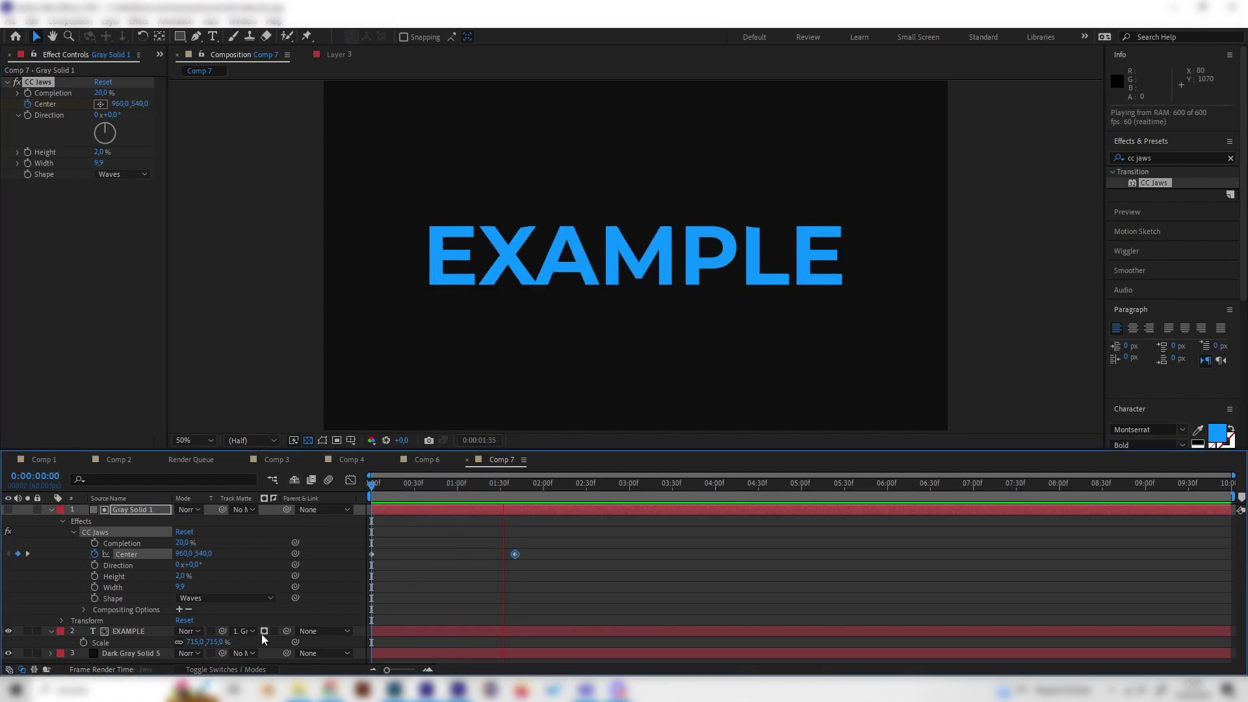
click(53, 511)
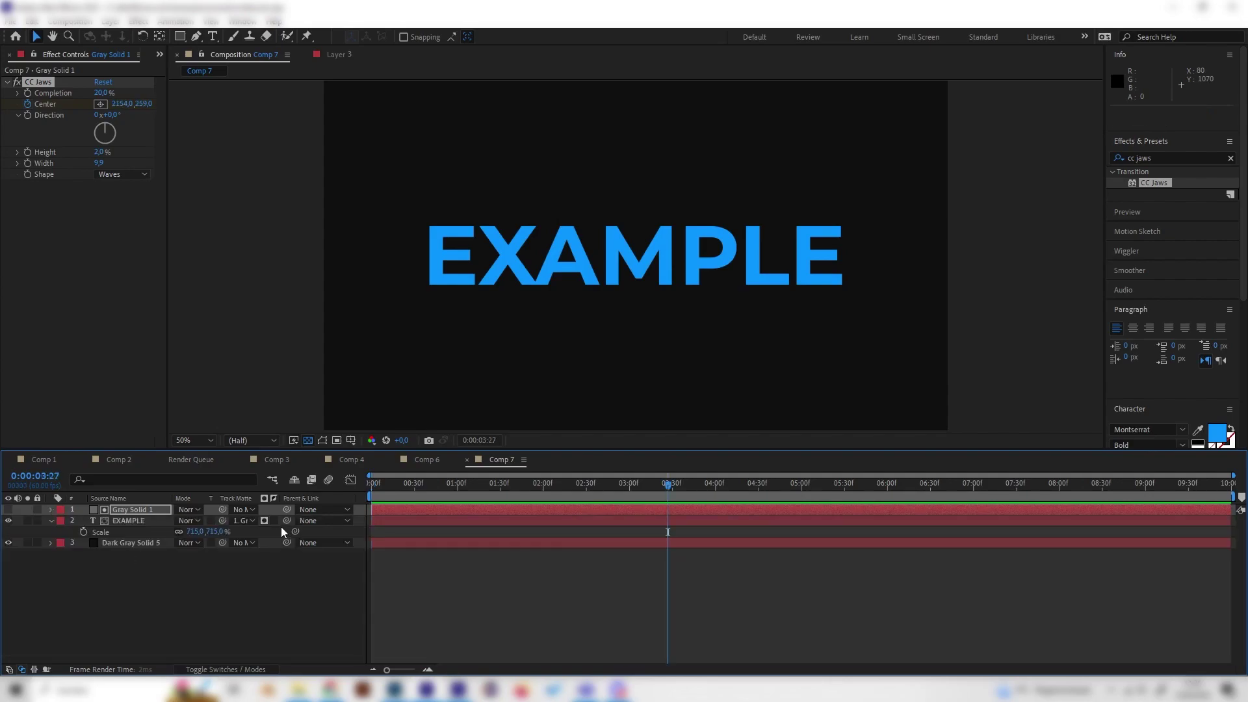
Step: Check the TUTORIAL reference in Comp 4, then return to Comp 7 and preview the jaws
click(349, 460)
click(449, 484)
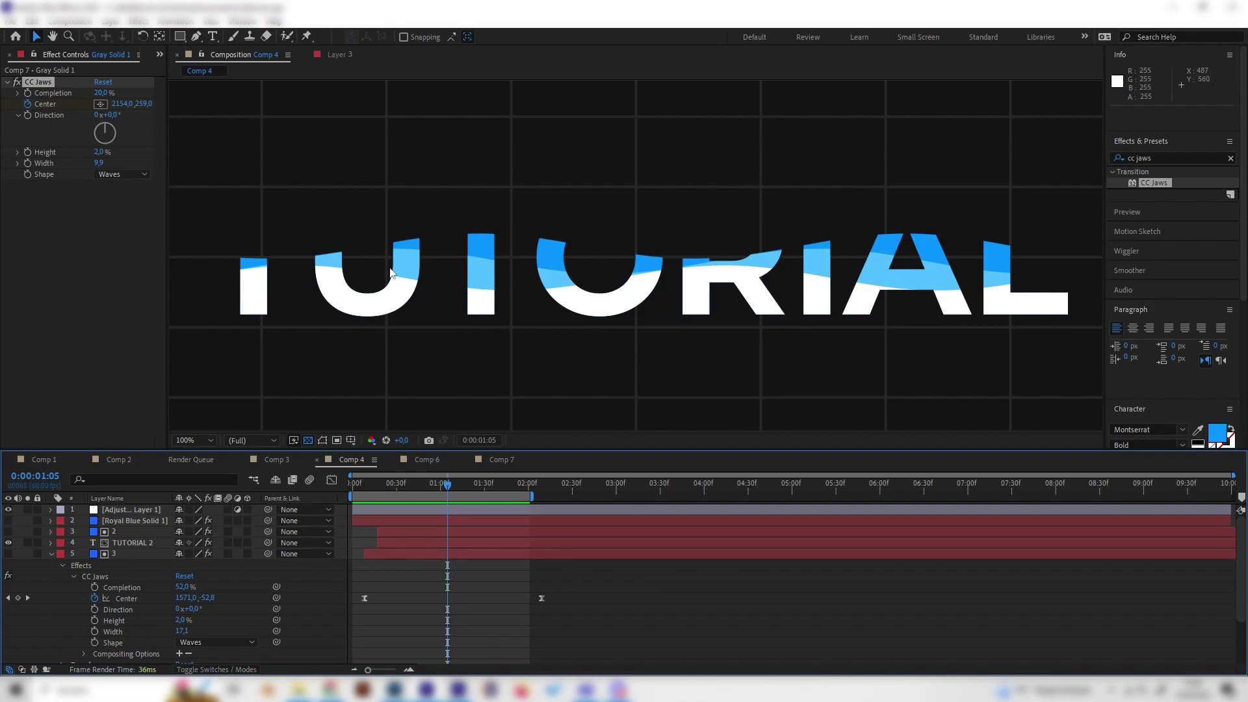
click(501, 459)
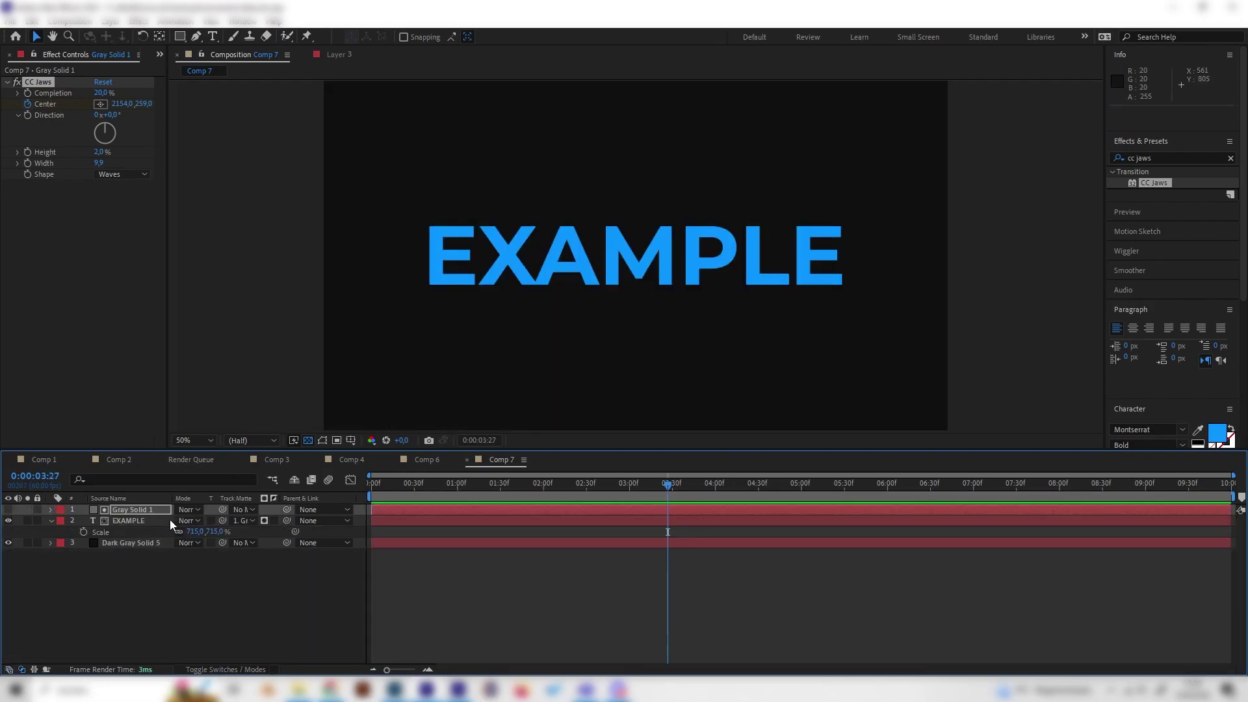
click(396, 510)
drag(391, 484, 454, 483)
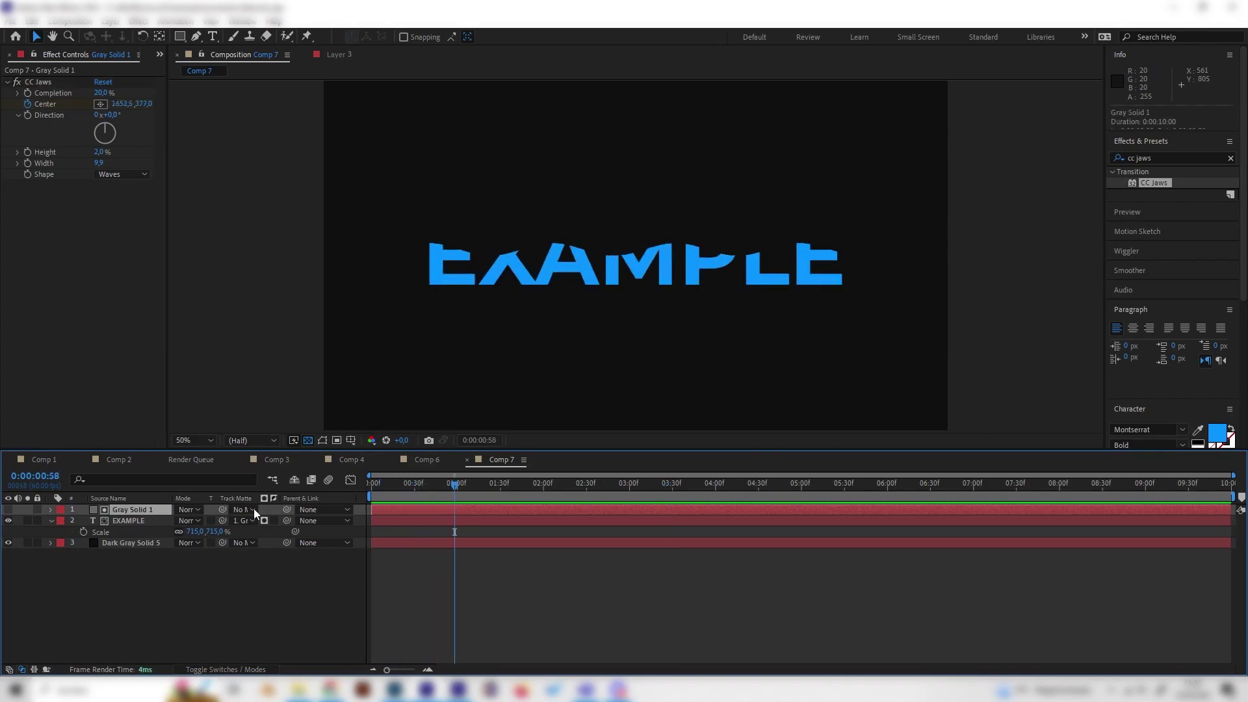
Step: Pre-compose Gray Solid 1 and EXAMPLE into Pre-comp 5, moving all attributes
shift+click(147, 522)
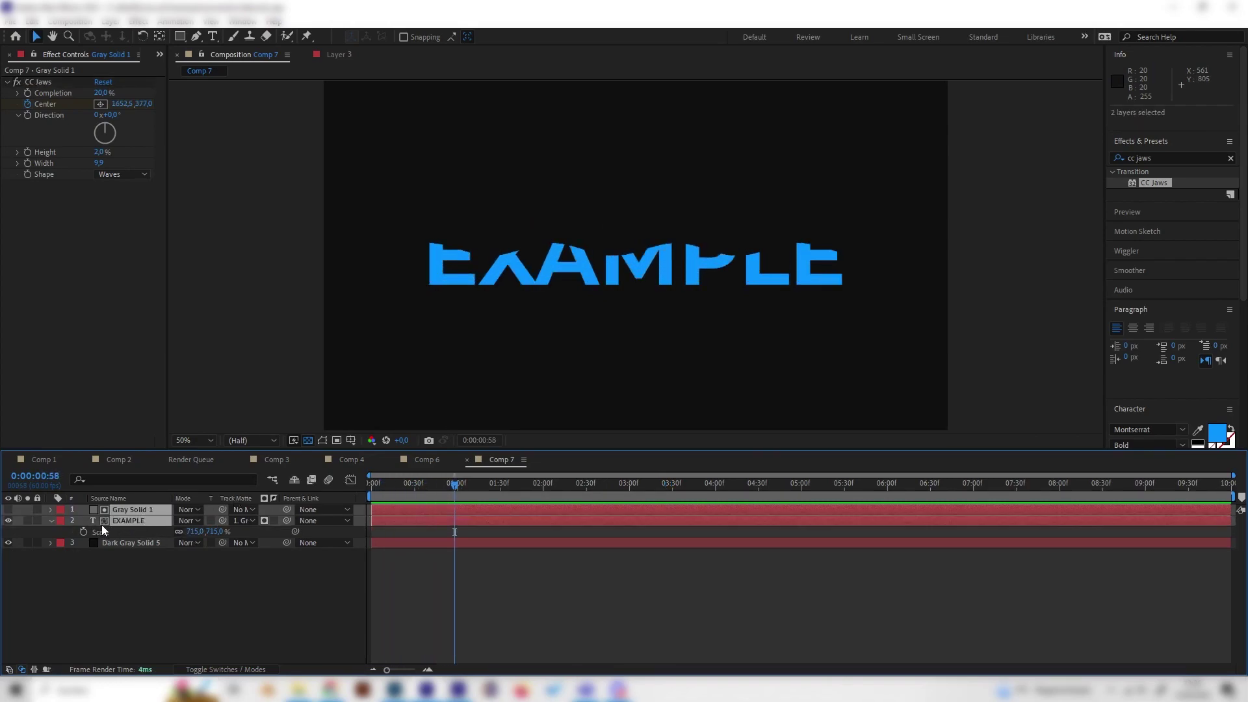
right_click(147, 520)
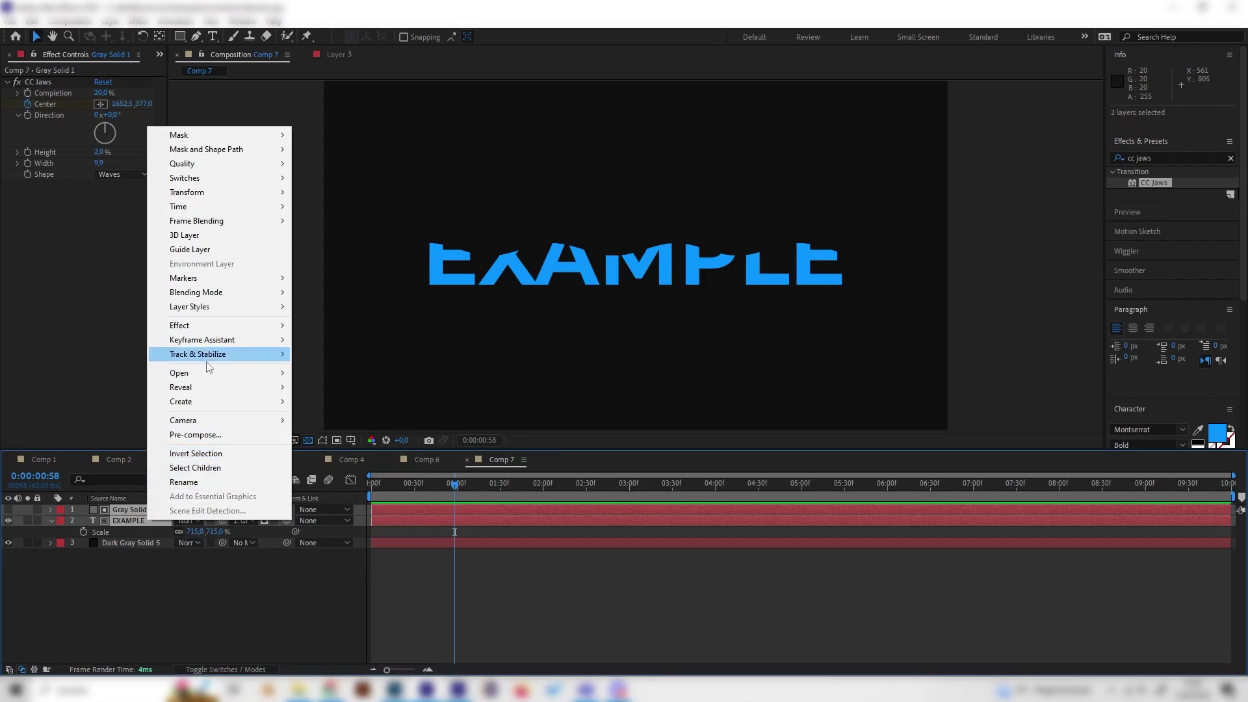
click(215, 435)
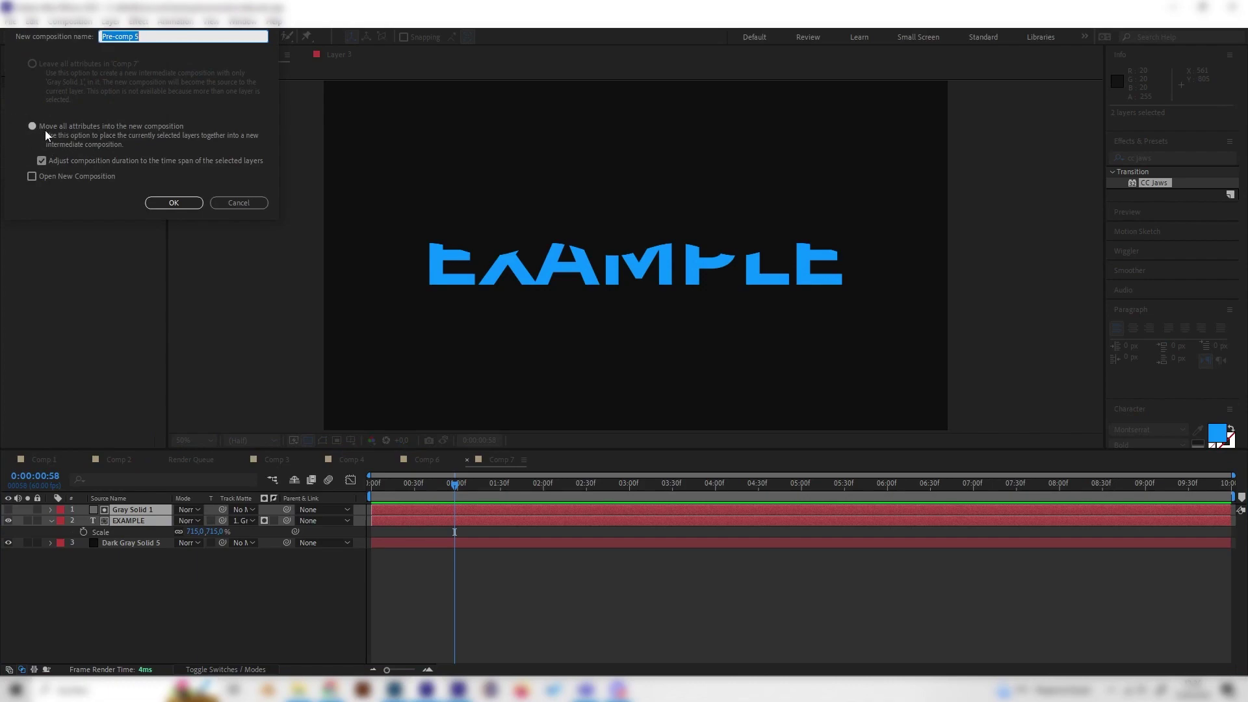
click(174, 204)
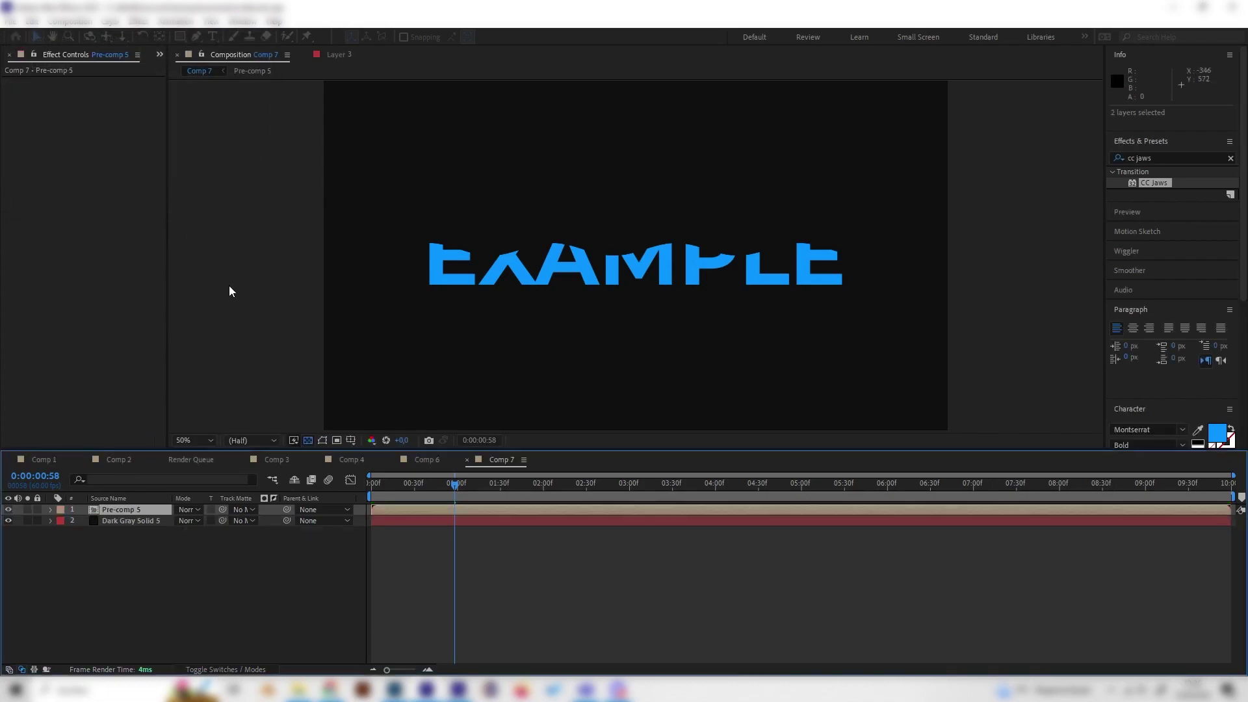
Step: Duplicate Pre-comp 5 so there are three copies
mouse_move(455, 484)
mouse_down()
mouse_move(404, 485)
mouse_move(488, 485)
mouse_move(423, 485)
mouse_move(444, 485)
mouse_up()
click(144, 567)
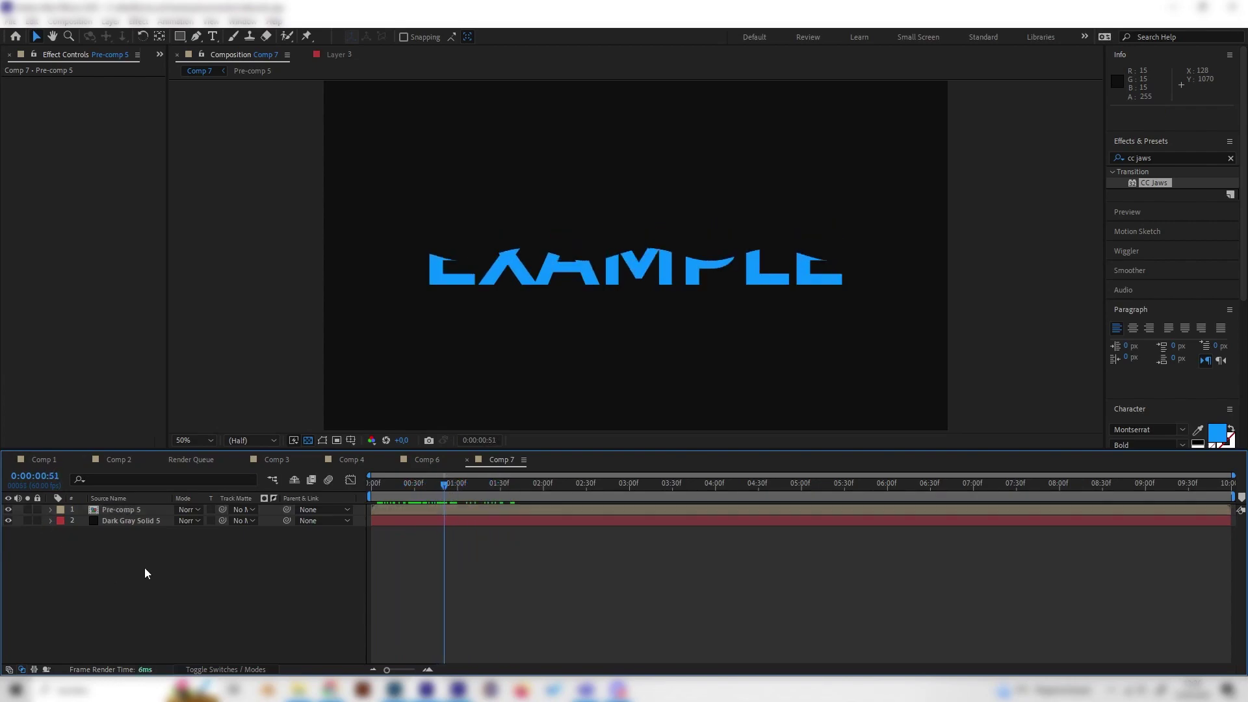
click(130, 511)
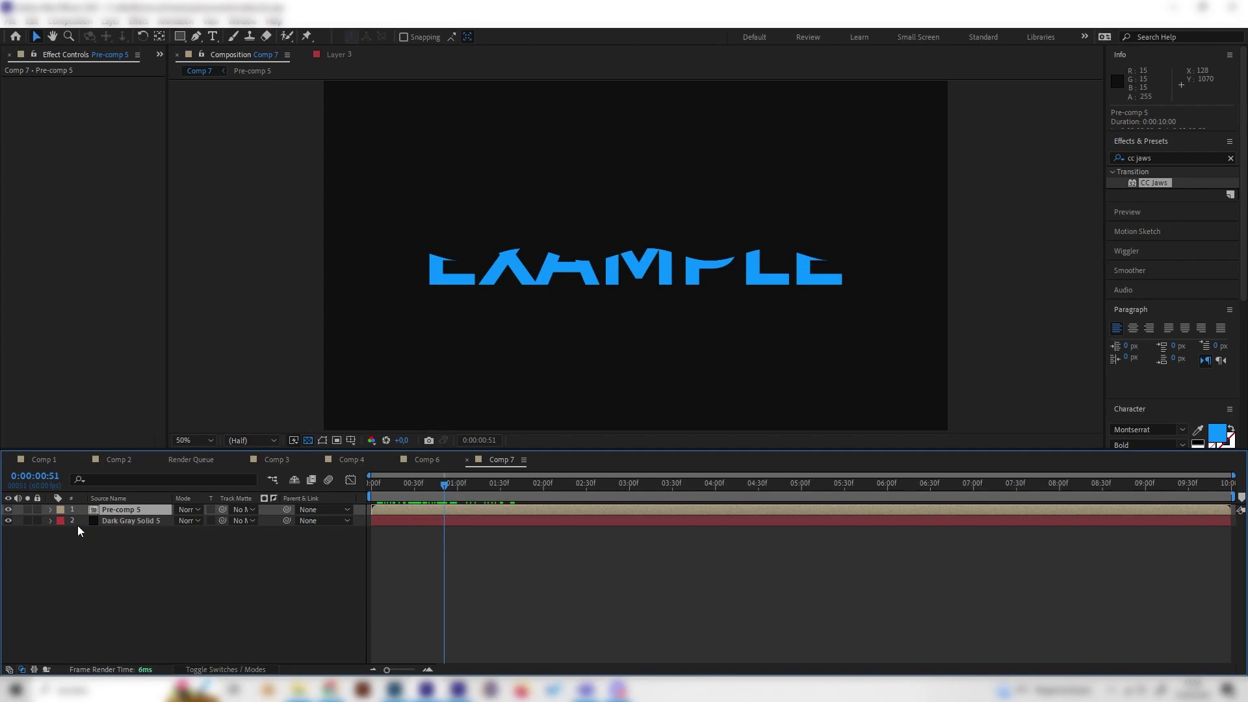
key(ctrl+d)
key(ctrl+d)
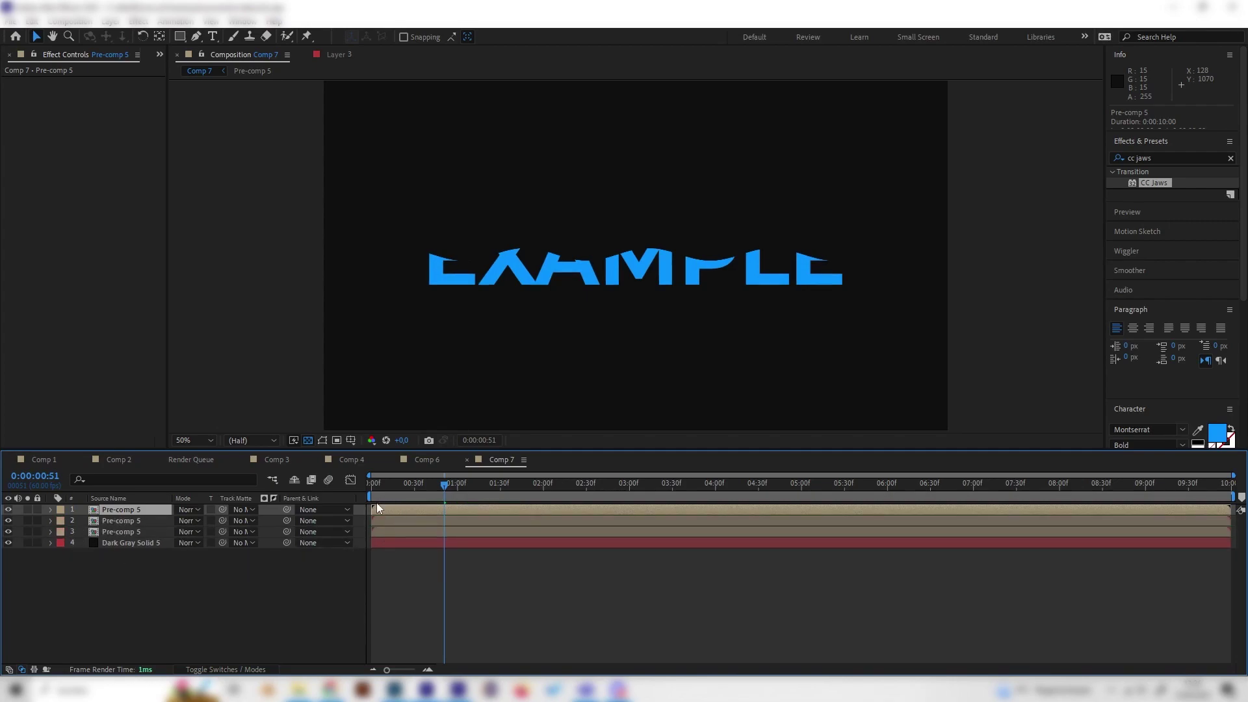
Step: Start the top copy 10 frames later and the second copy 9 frames later, then preview
click(388, 486)
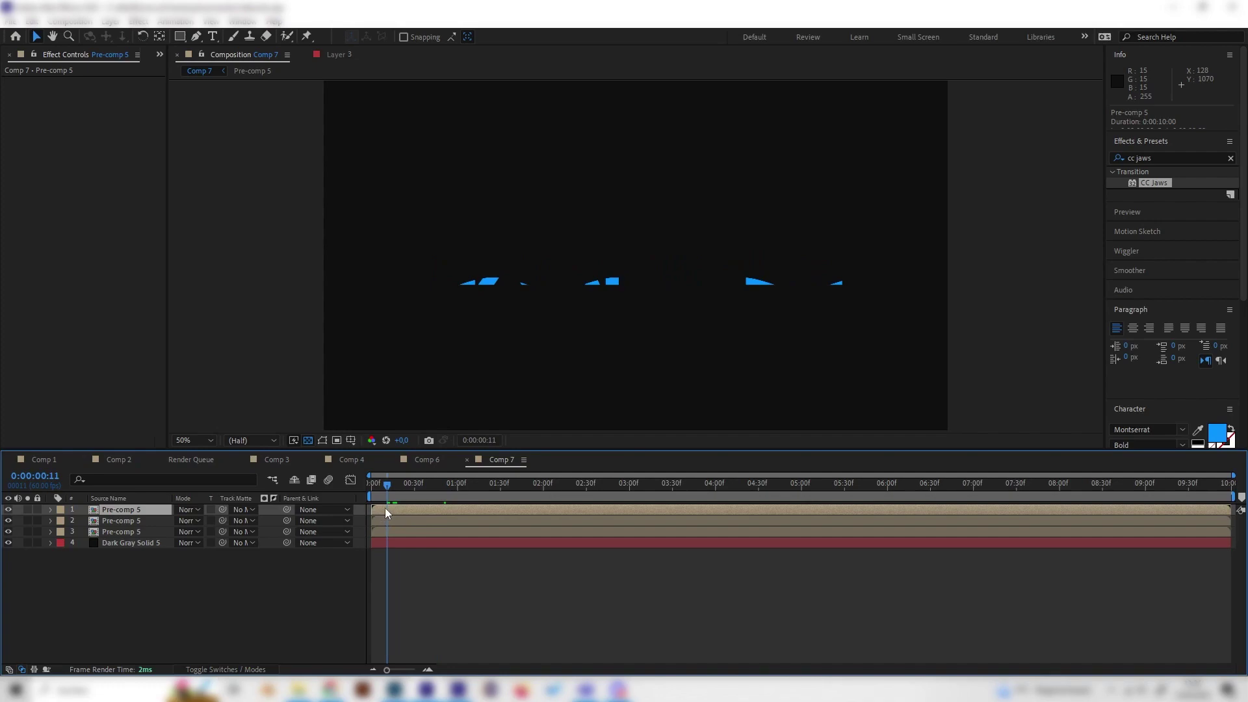
drag(385, 511, 431, 521)
click(107, 520)
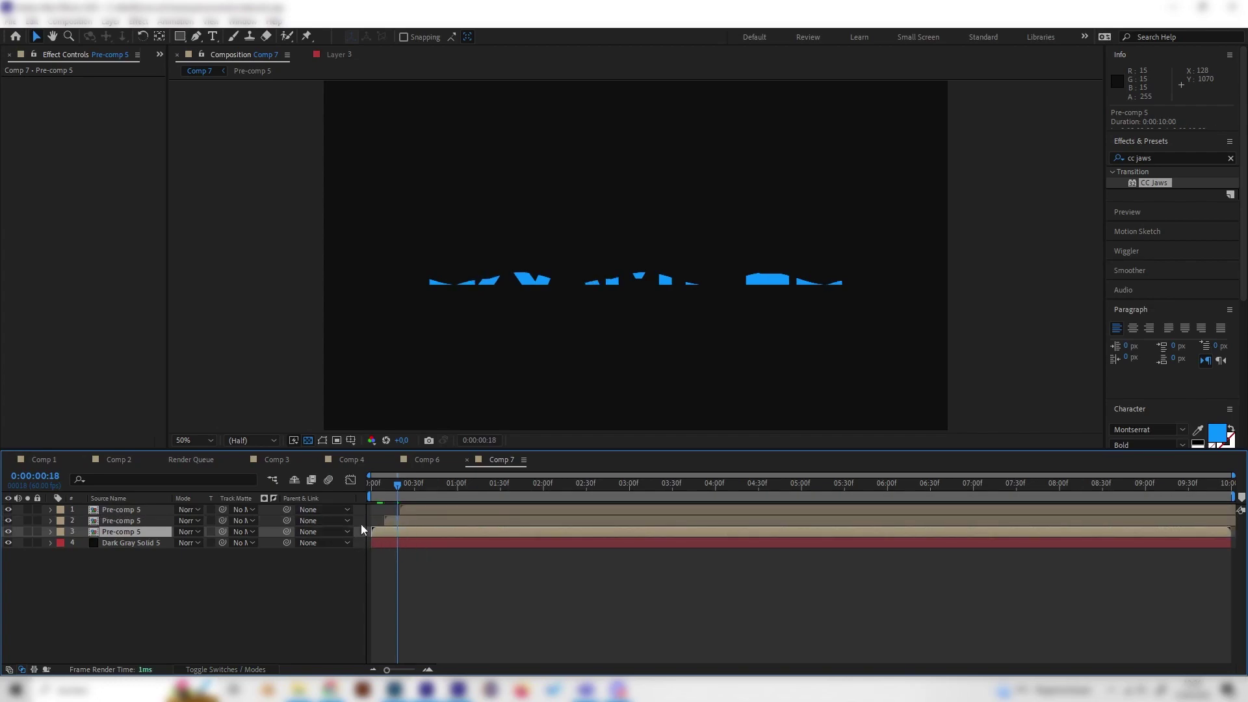
mouse_move(392, 491)
mouse_down()
mouse_move(374, 486)
mouse_move(431, 478)
mouse_move(372, 486)
mouse_move(415, 514)
mouse_move(388, 489)
mouse_move(358, 497)
mouse_move(415, 487)
mouse_up()
click(413, 507)
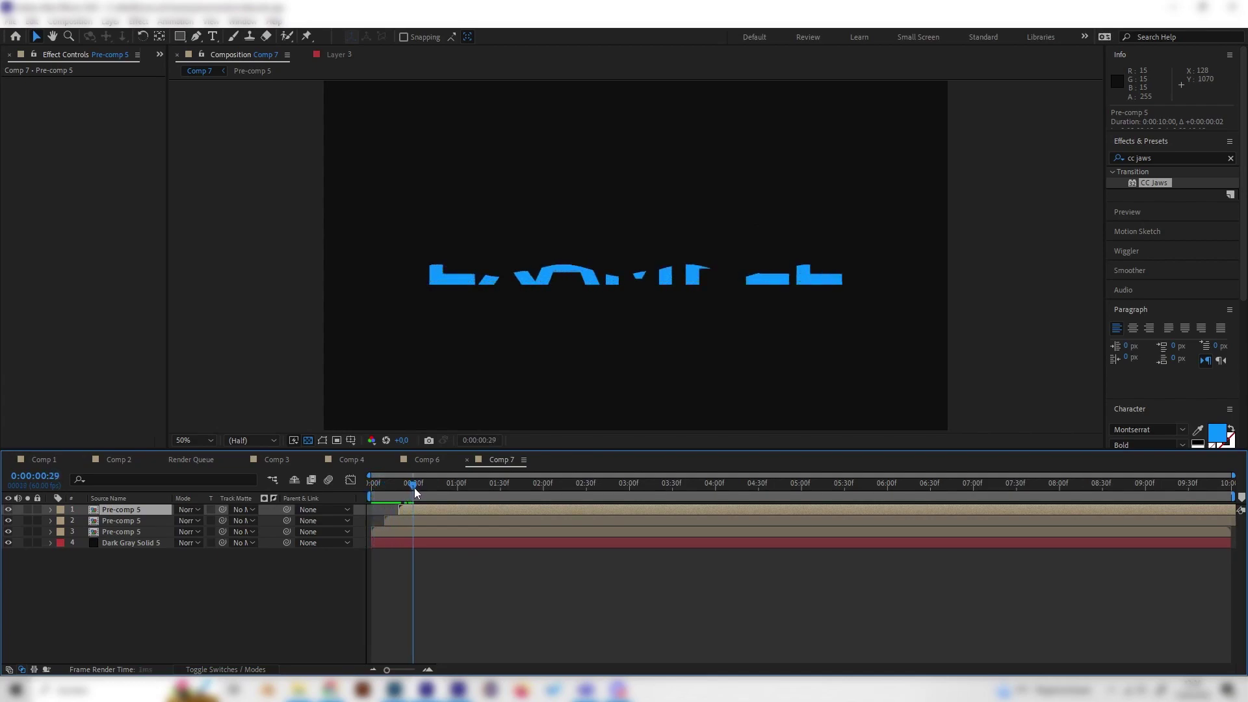
Step: Apply a Fill effect to the top Pre-comp 5 copy and set it to white
click(1184, 158)
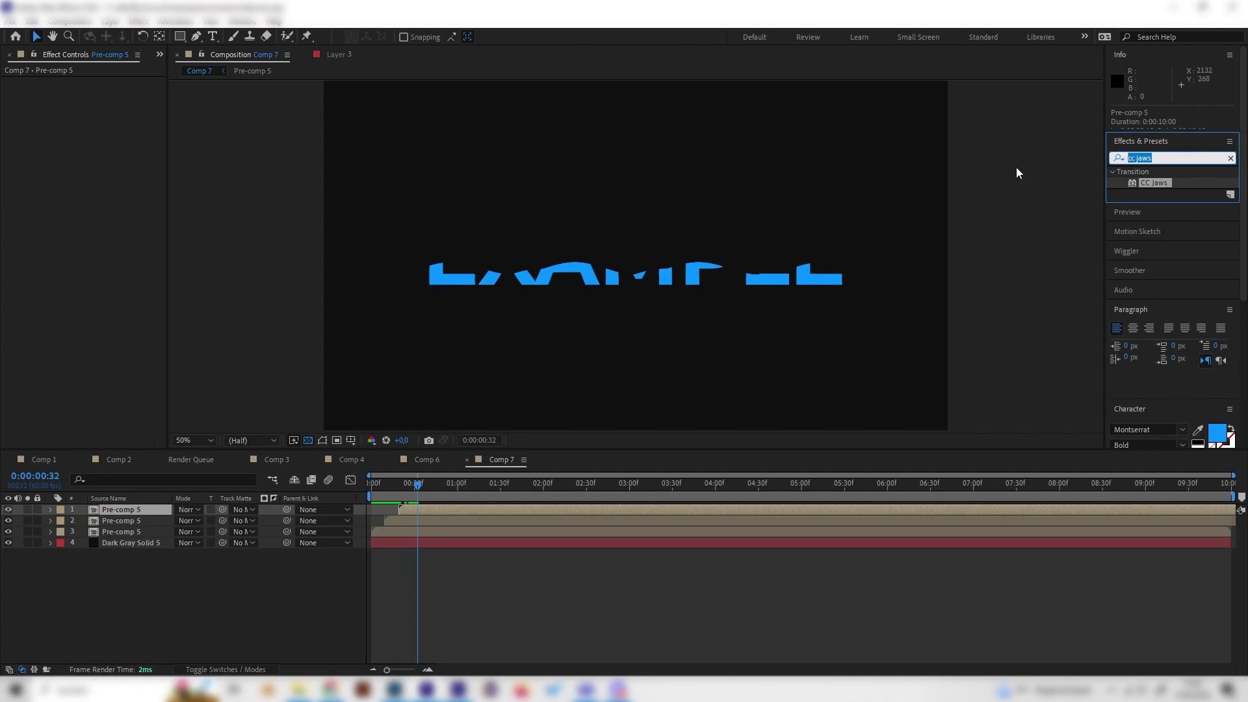
text(fill)
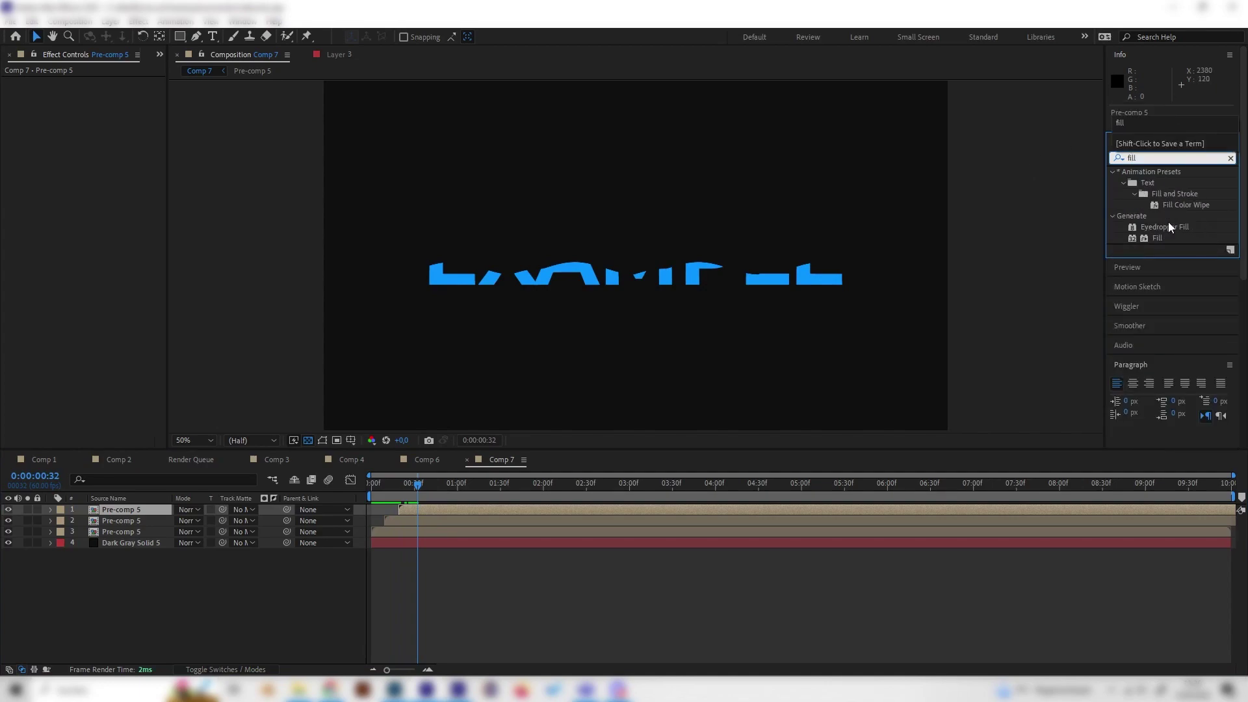
double_click(1157, 238)
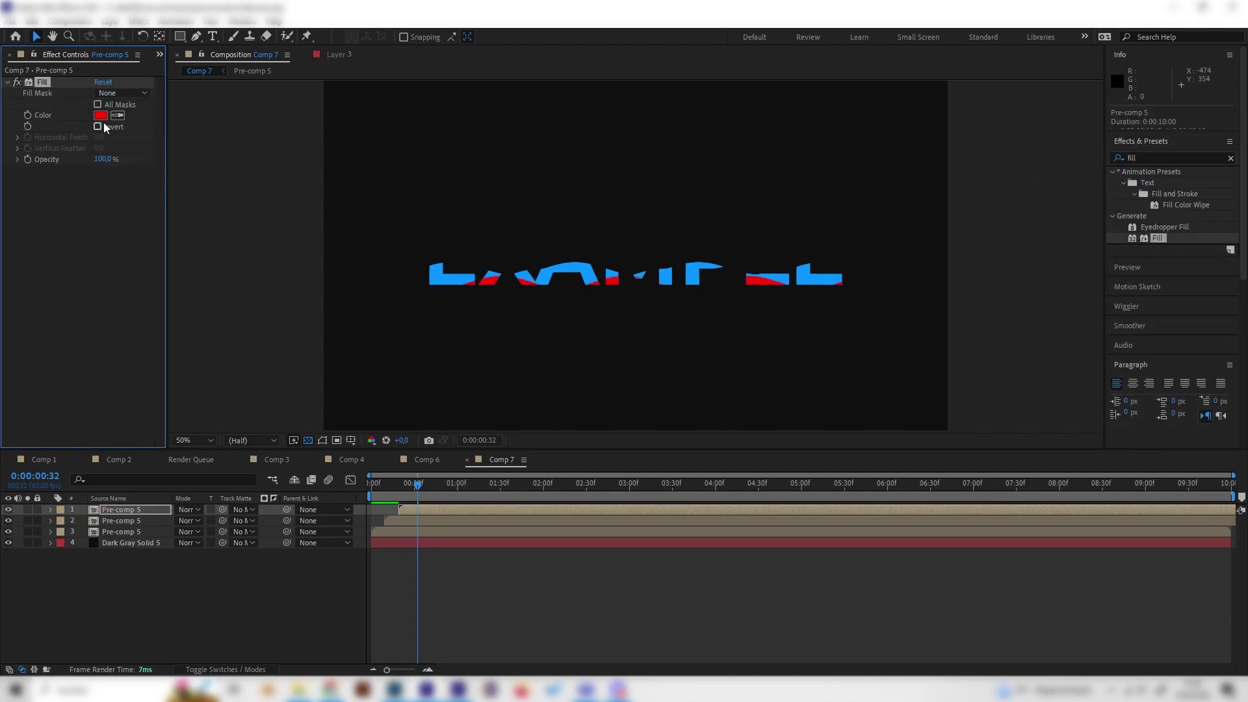
click(101, 115)
drag(83, 158, 90, 31)
click(302, 35)
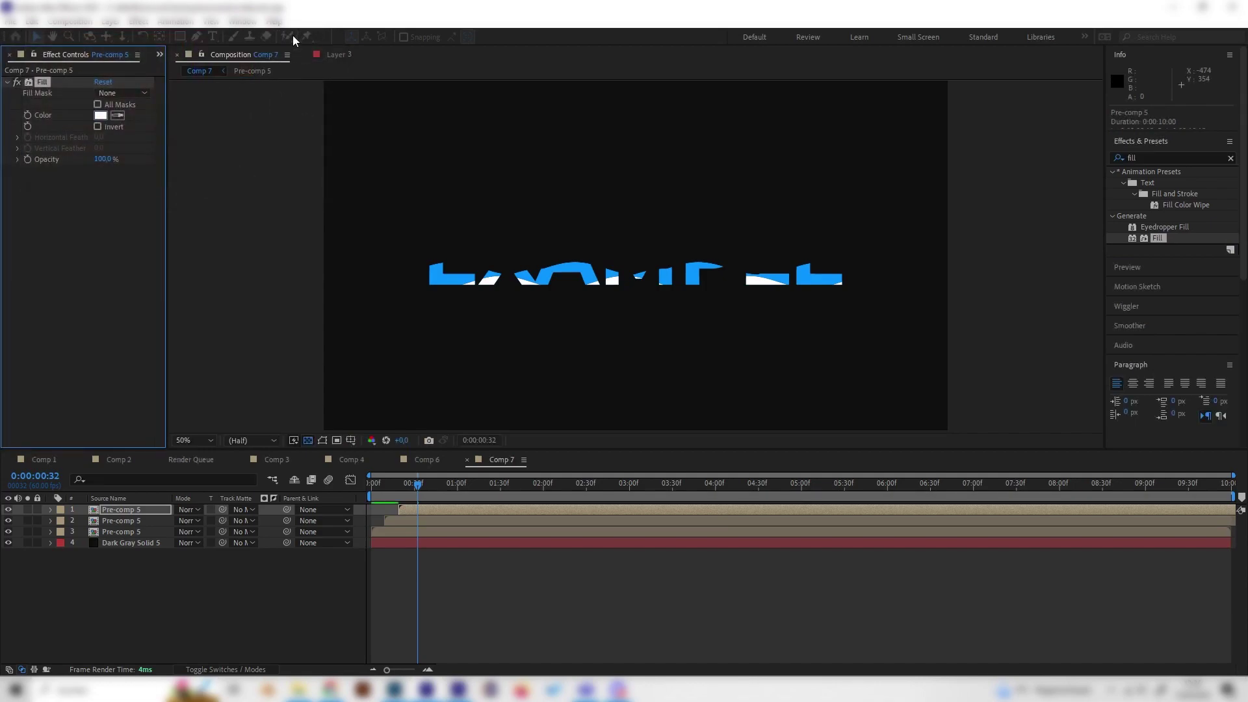
drag(417, 484, 515, 486)
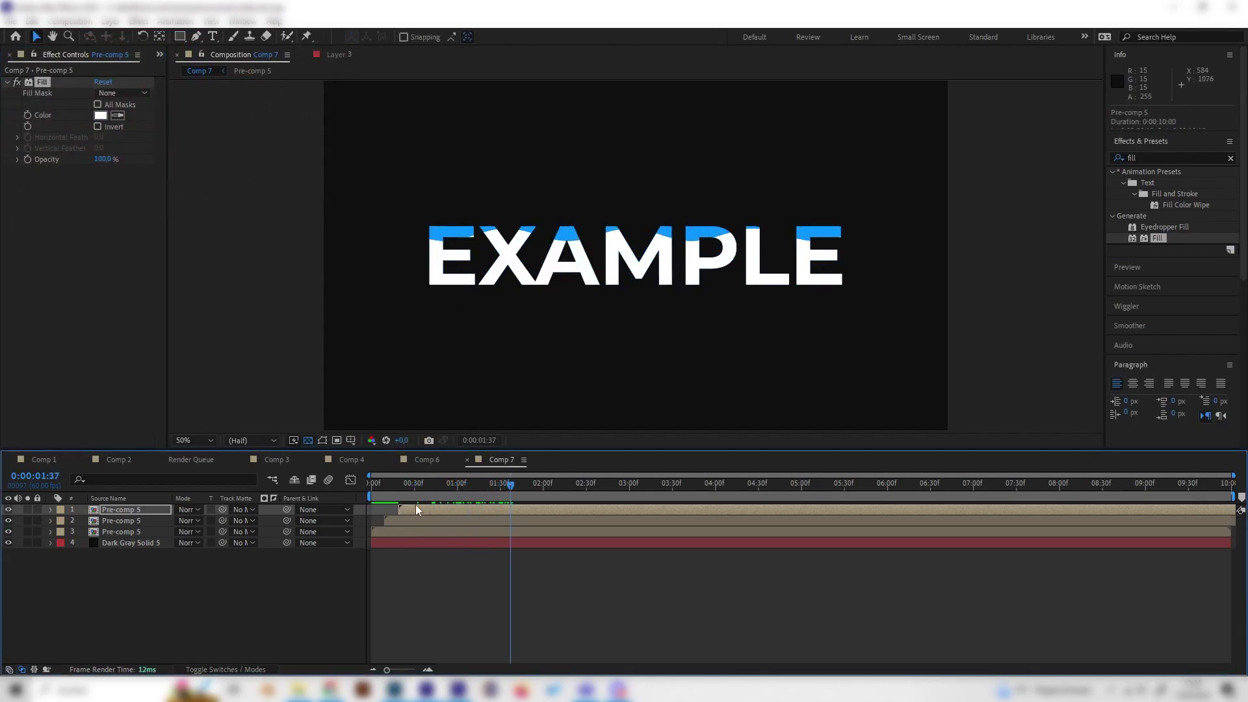
Step: Apply Fill to the second copy and set its colour to a light sky blue
click(139, 523)
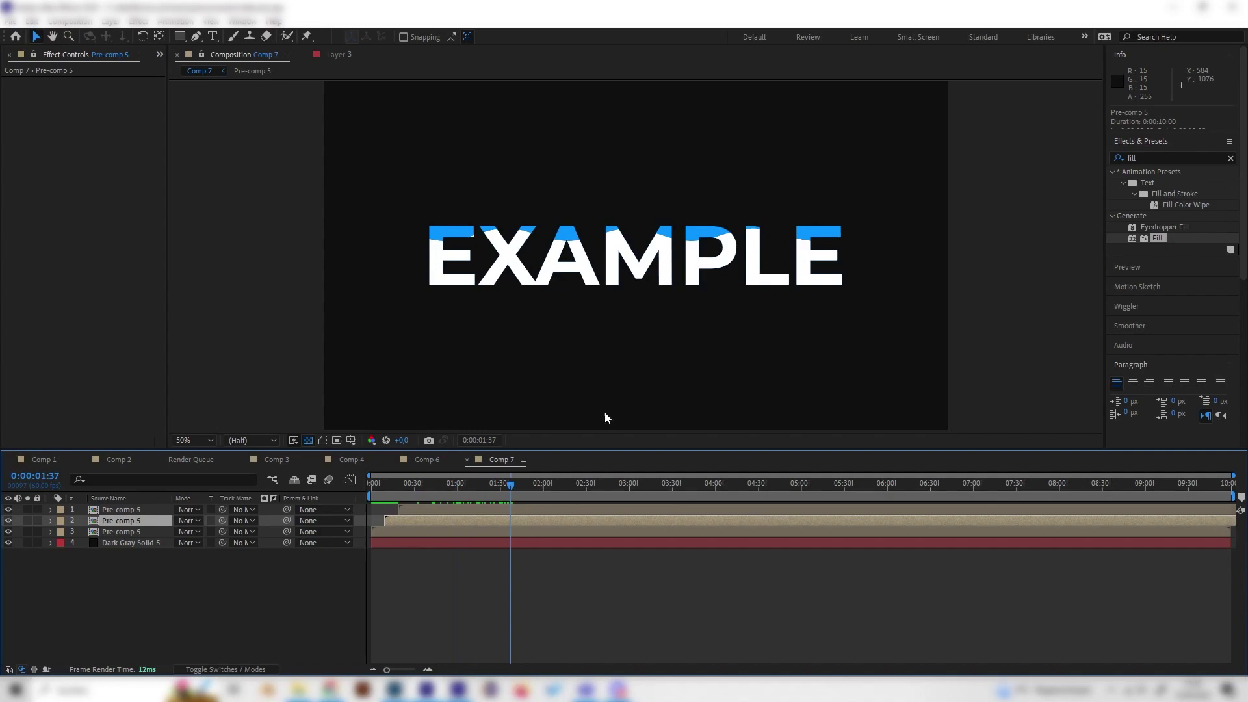
drag(1158, 238, 683, 279)
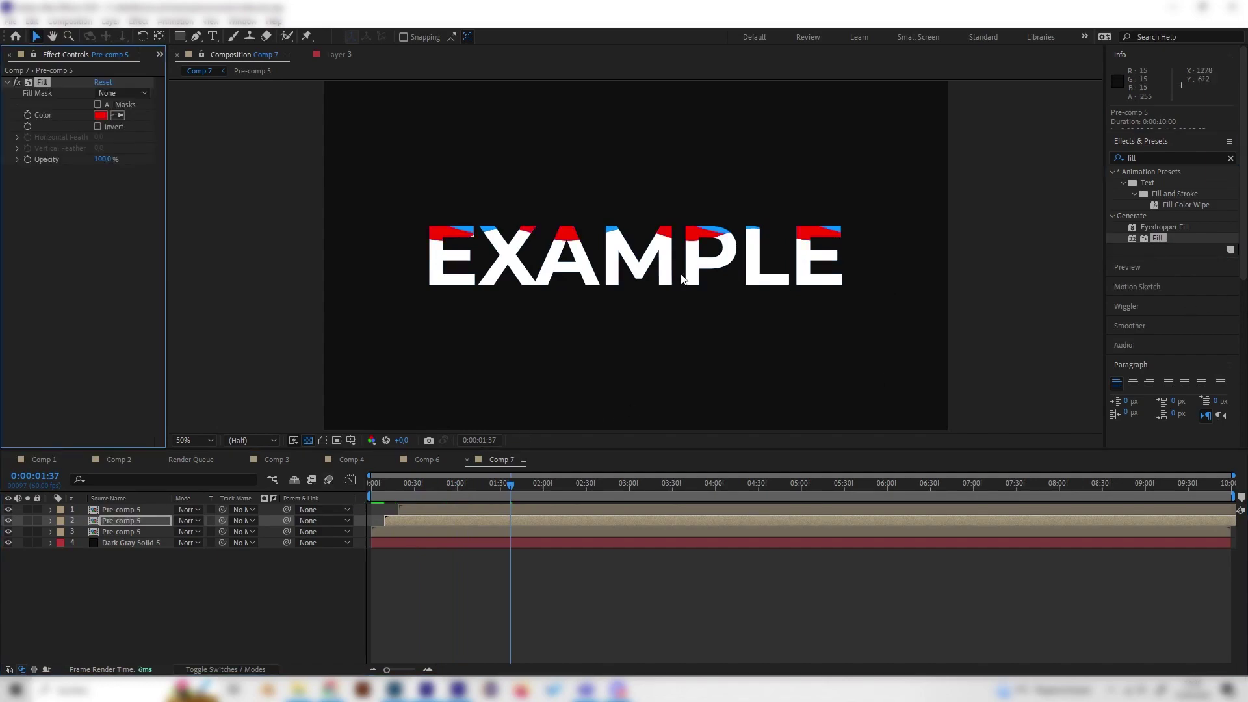
click(101, 117)
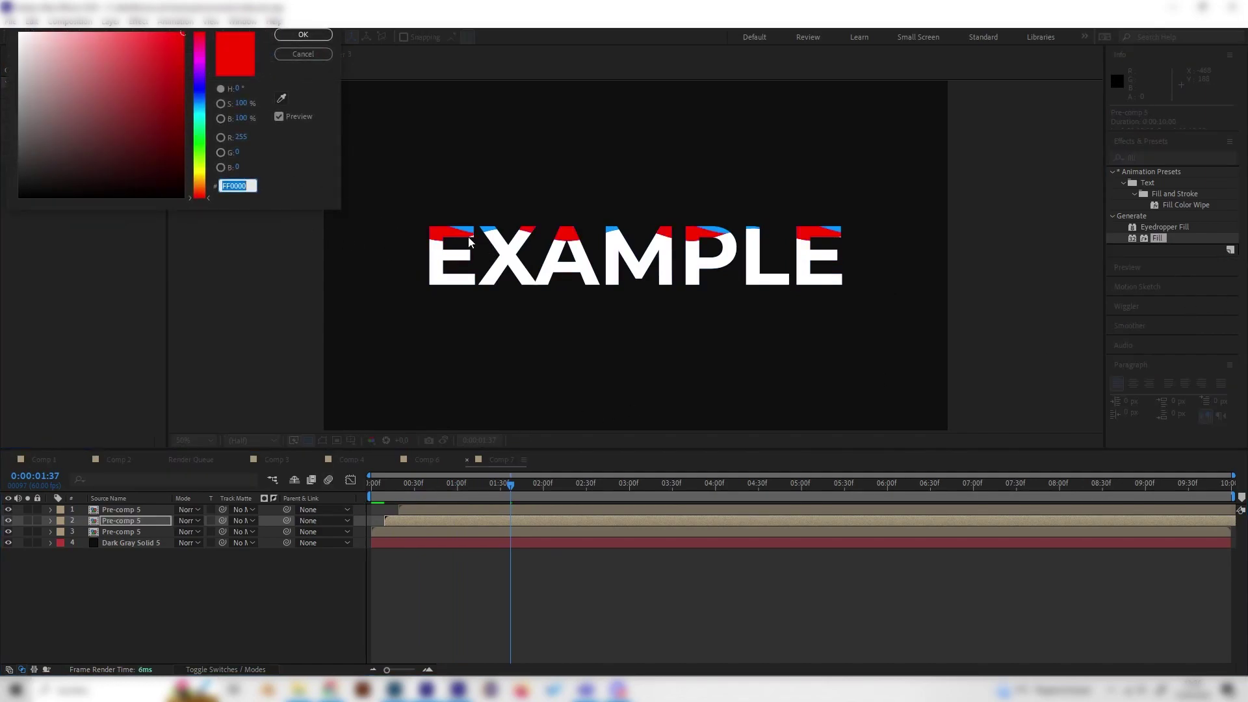
click(204, 104)
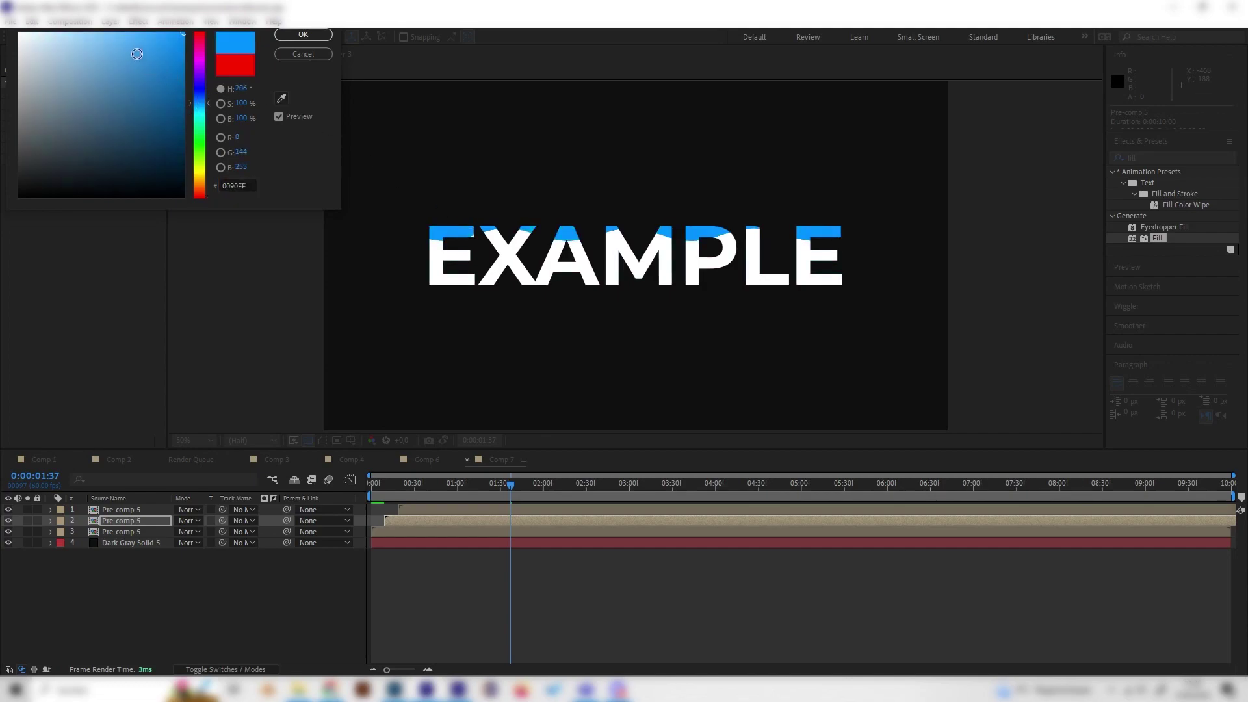
drag(137, 53, 122, 30)
click(302, 38)
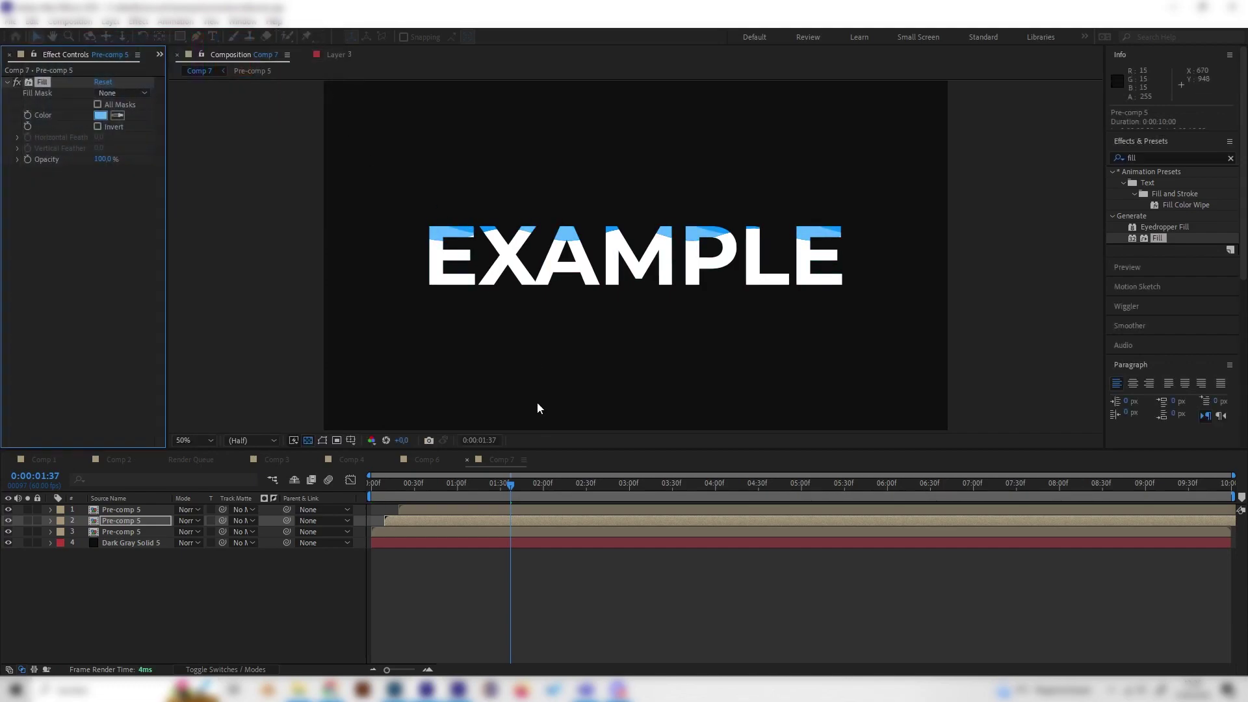
drag(501, 489, 453, 484)
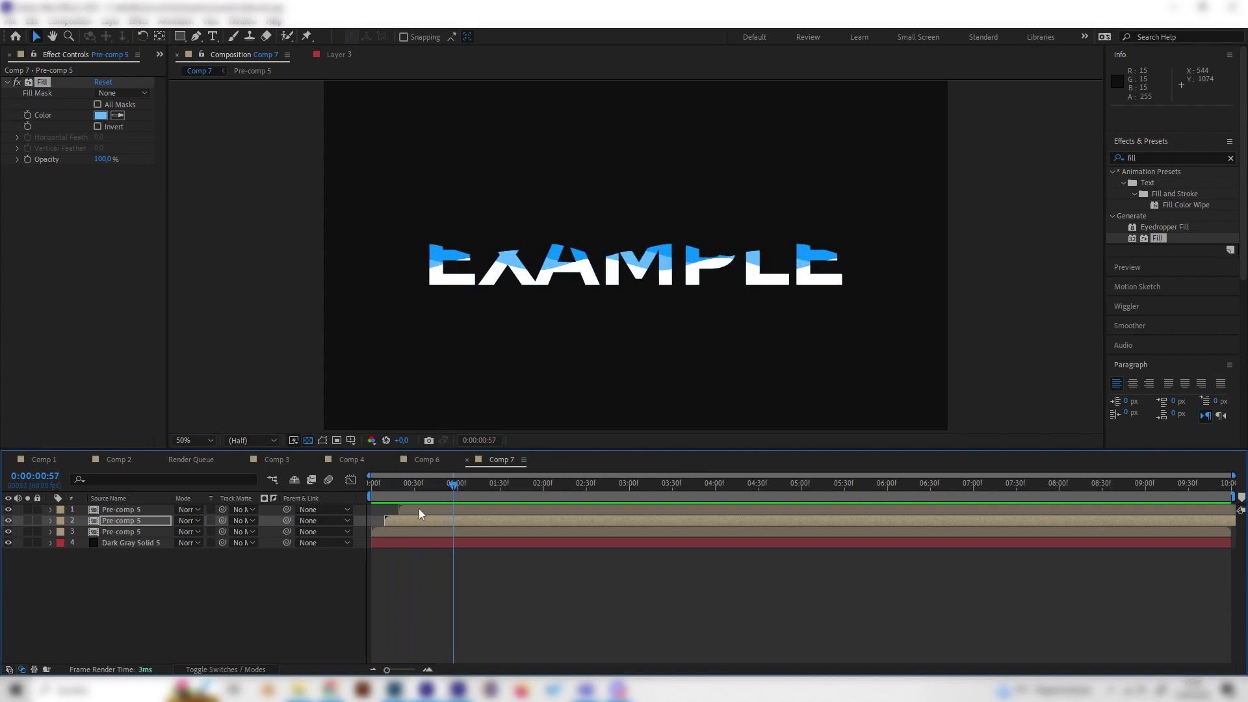
Step: Shift layers 1 and 2 a few frames earlier, then preview the white-and-blue EXAMPLE reveal
drag(391, 520, 364, 481)
key(space)
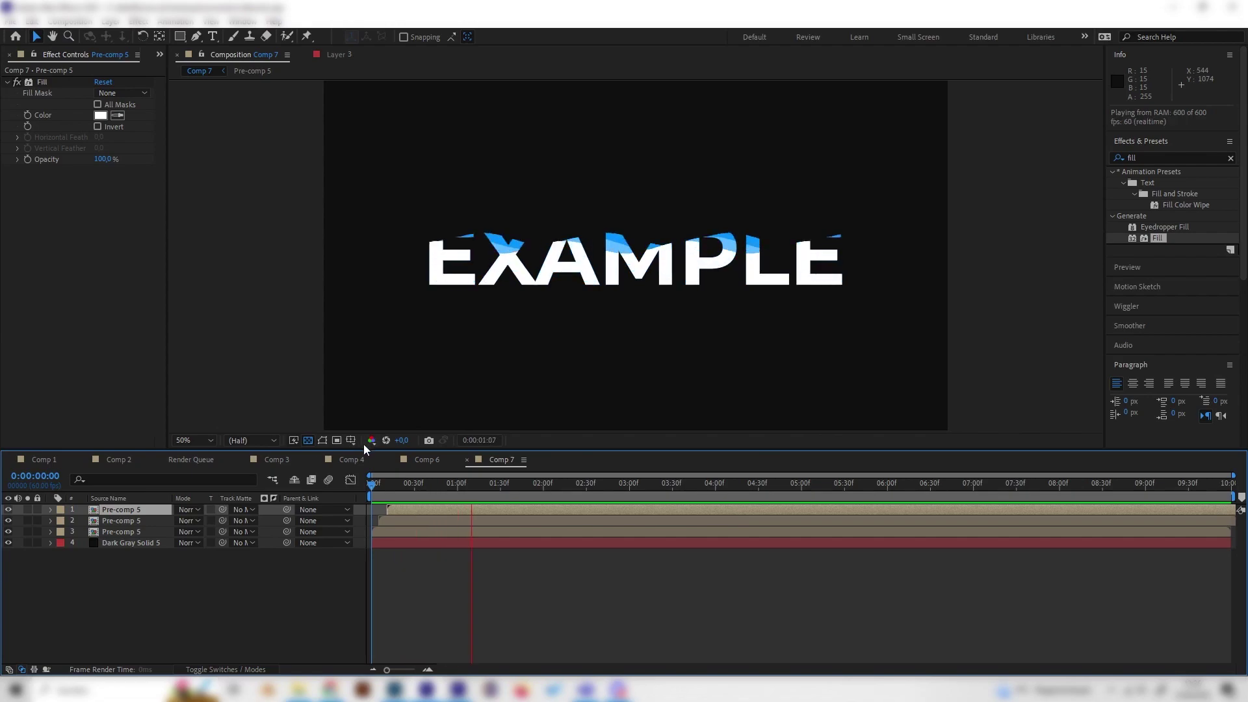